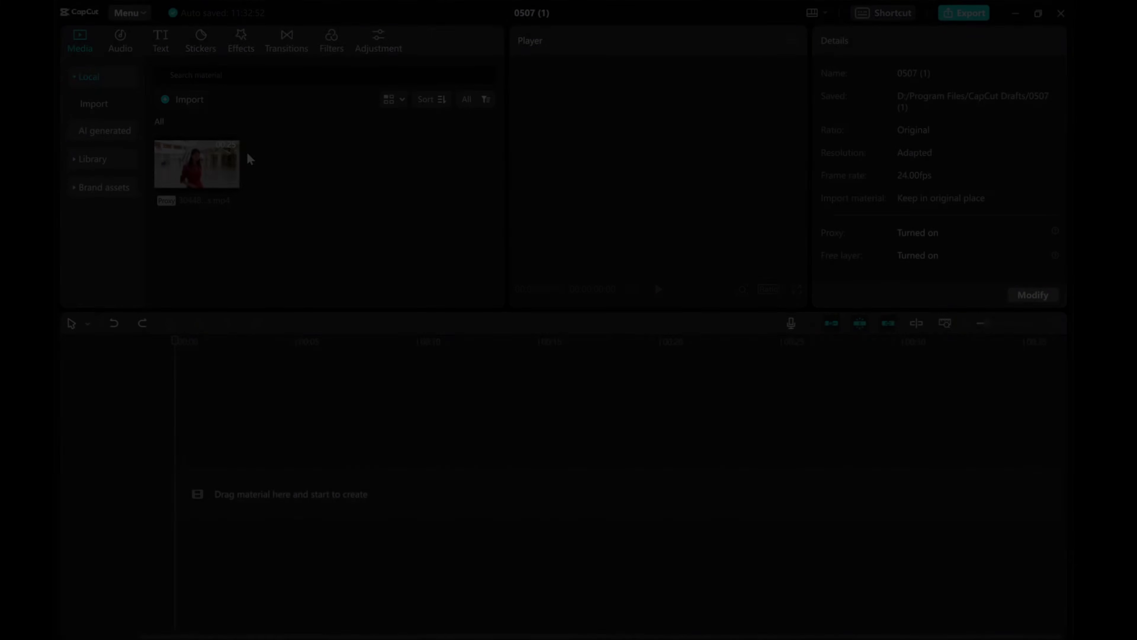
Add the mall clip to the timeline and insert a freeze frame of about 6 seconds near its start
drag(237, 155, 179, 495)
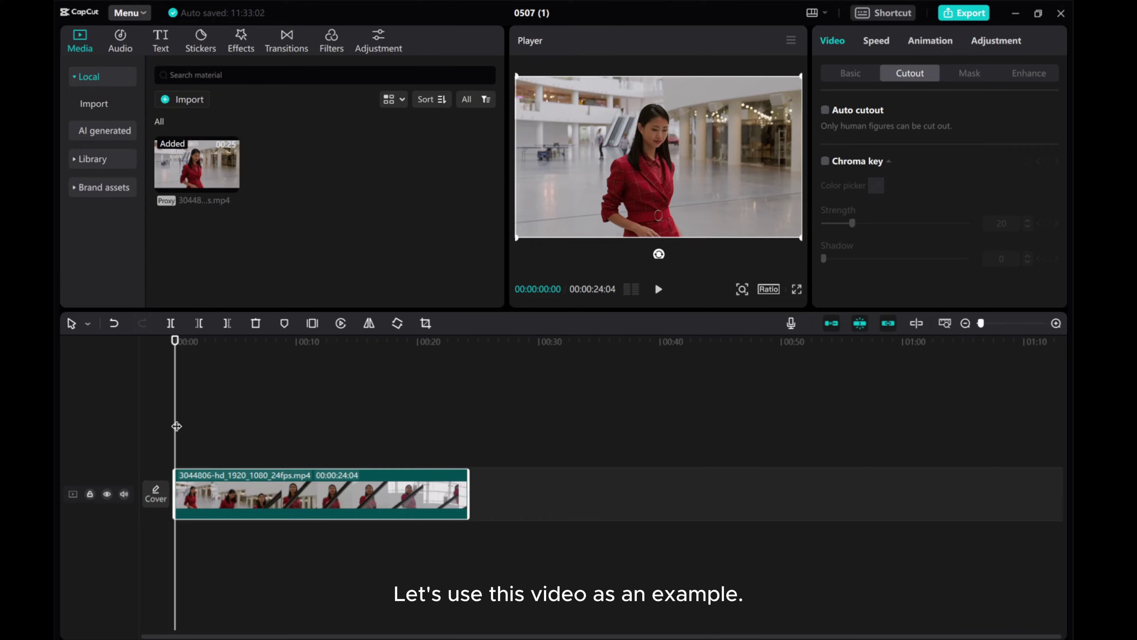
drag(176, 425, 195, 423)
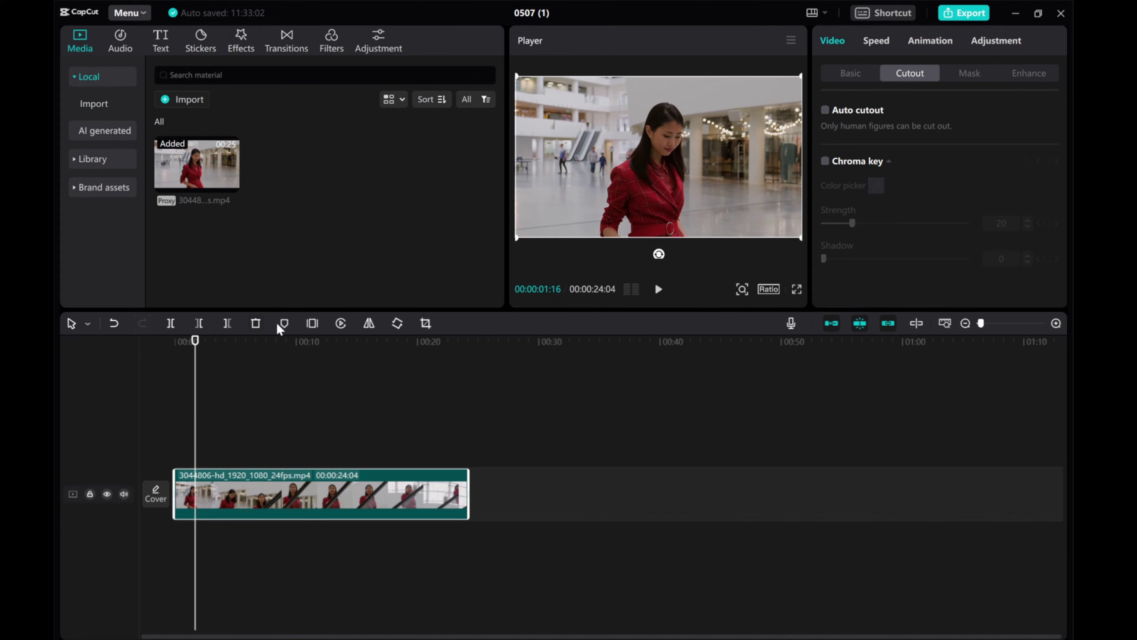
click(313, 323)
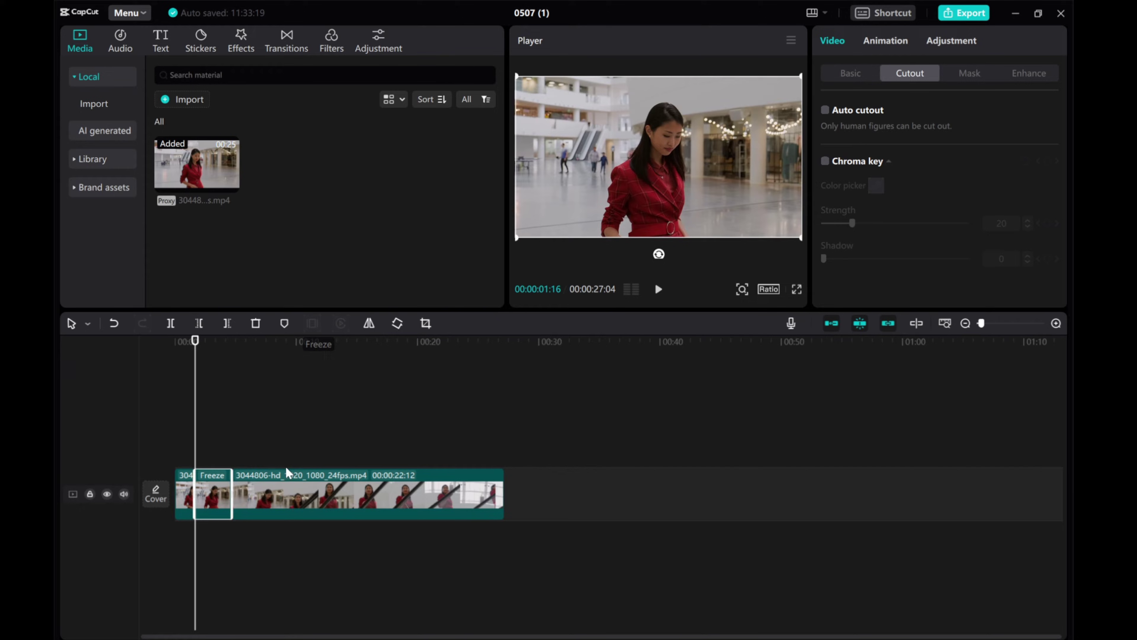
drag(231, 495, 279, 499)
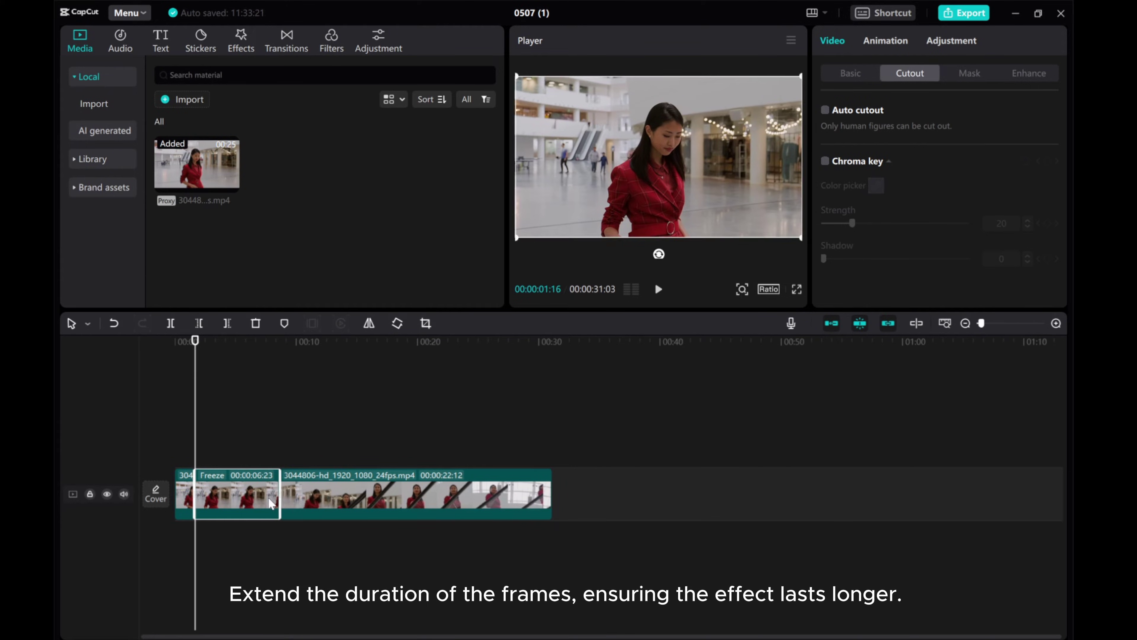
click(1056, 323)
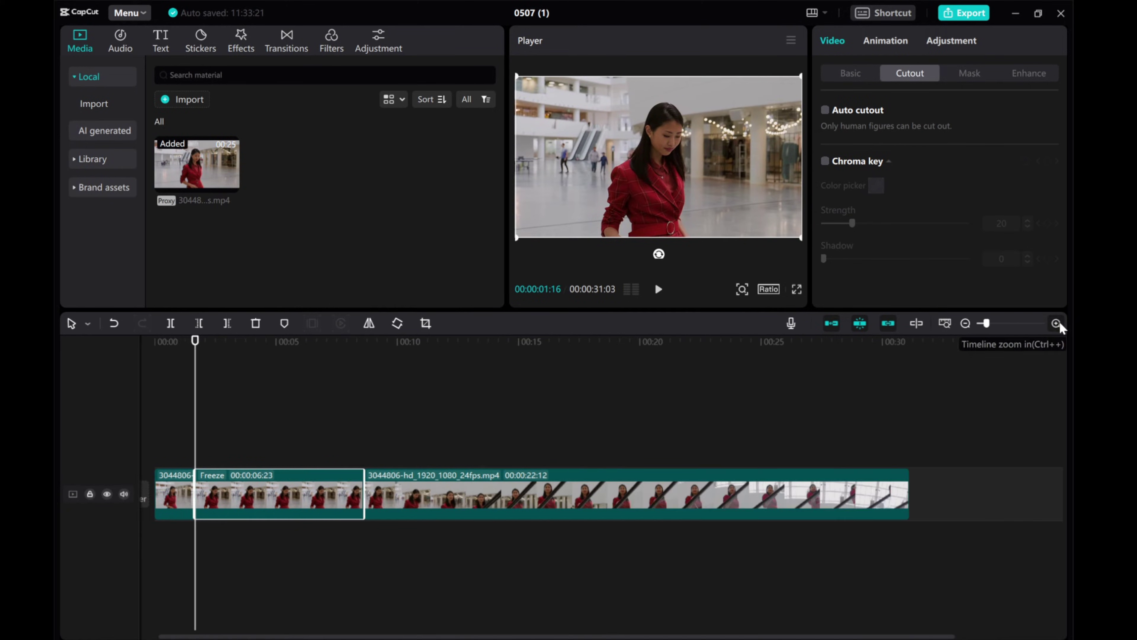
Copy the freeze-frame clip and paste it onto a new track above
right_click(246, 490)
click(276, 290)
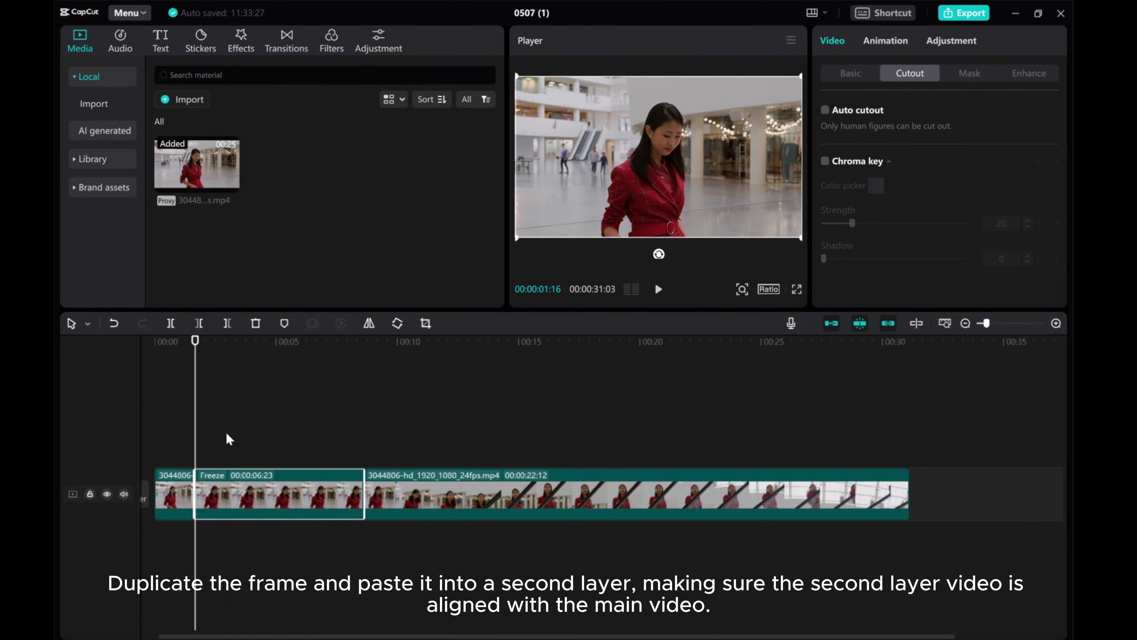
right_click(207, 449)
click(218, 459)
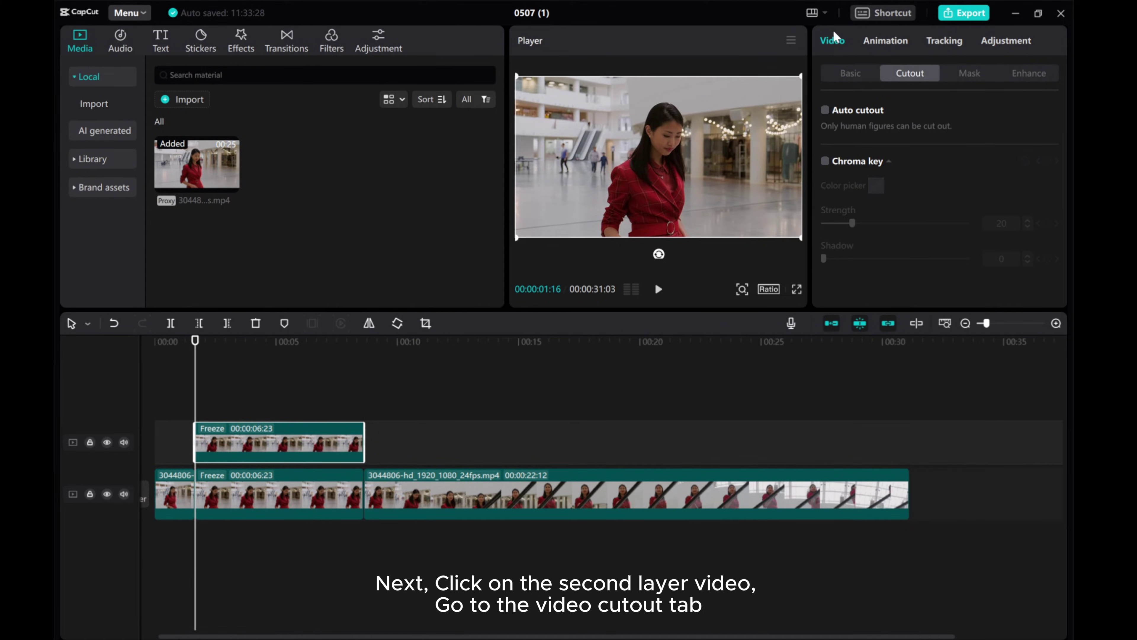
Turn on Auto cutout for the upper freeze frame and add a stroke outline
click(850, 76)
click(902, 72)
click(825, 111)
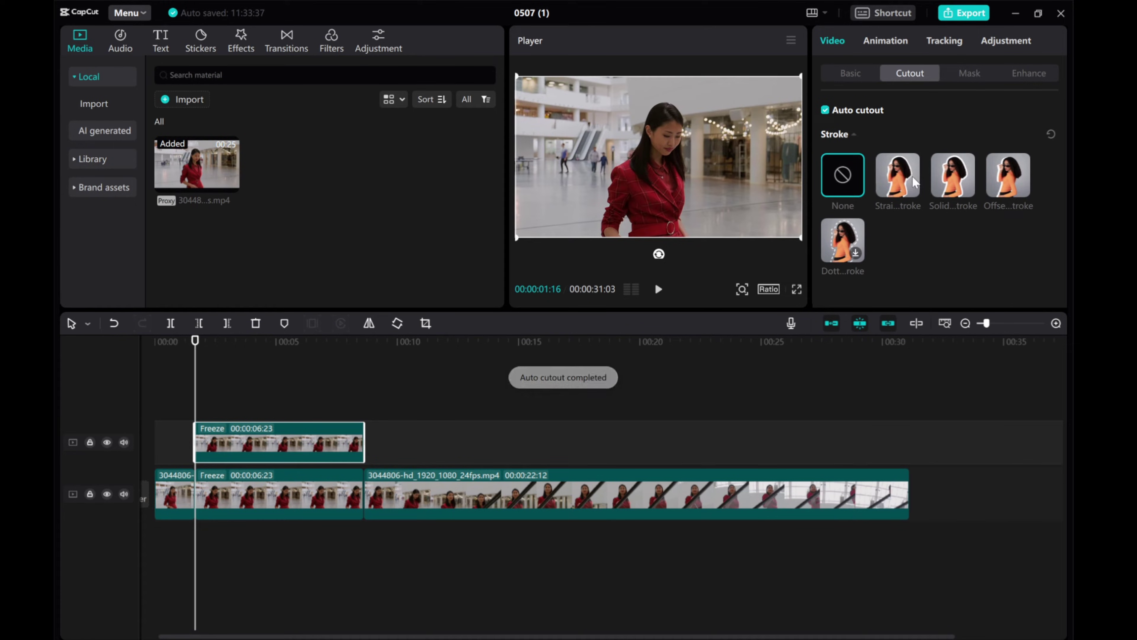
click(900, 179)
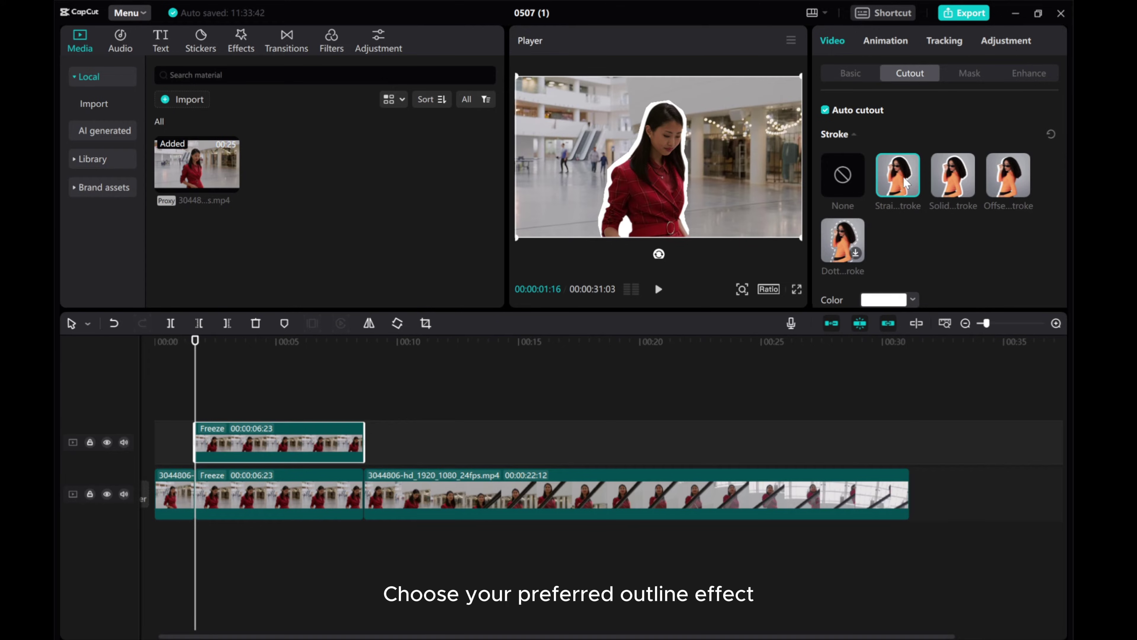
scroll(904, 181, down, 2)
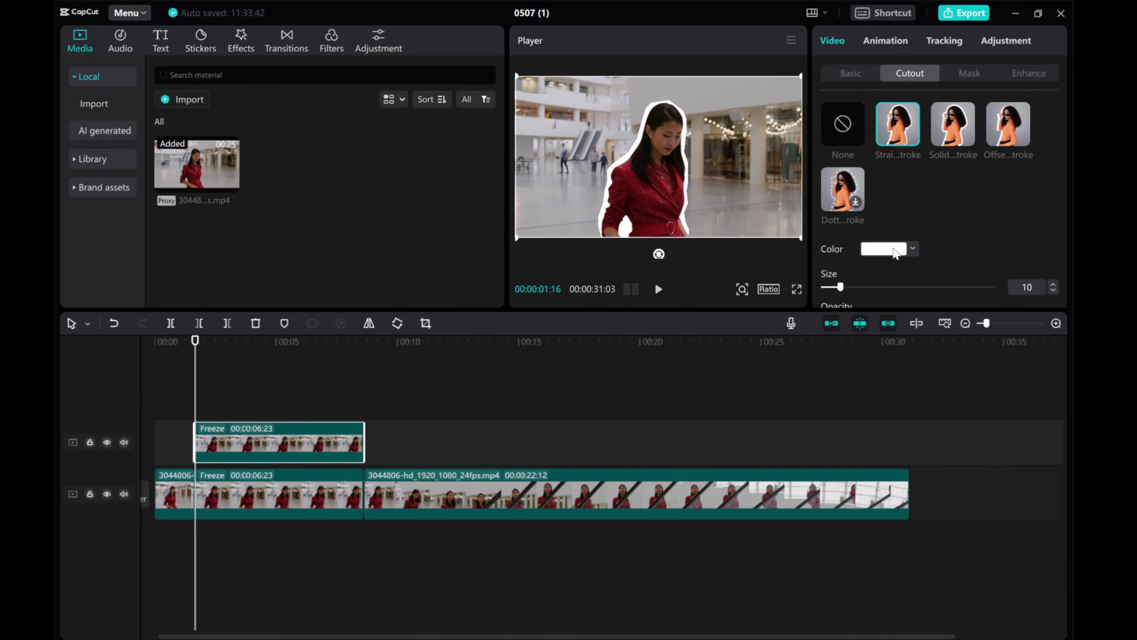
Make the outline a Solid stroke in orange FFA800
click(884, 251)
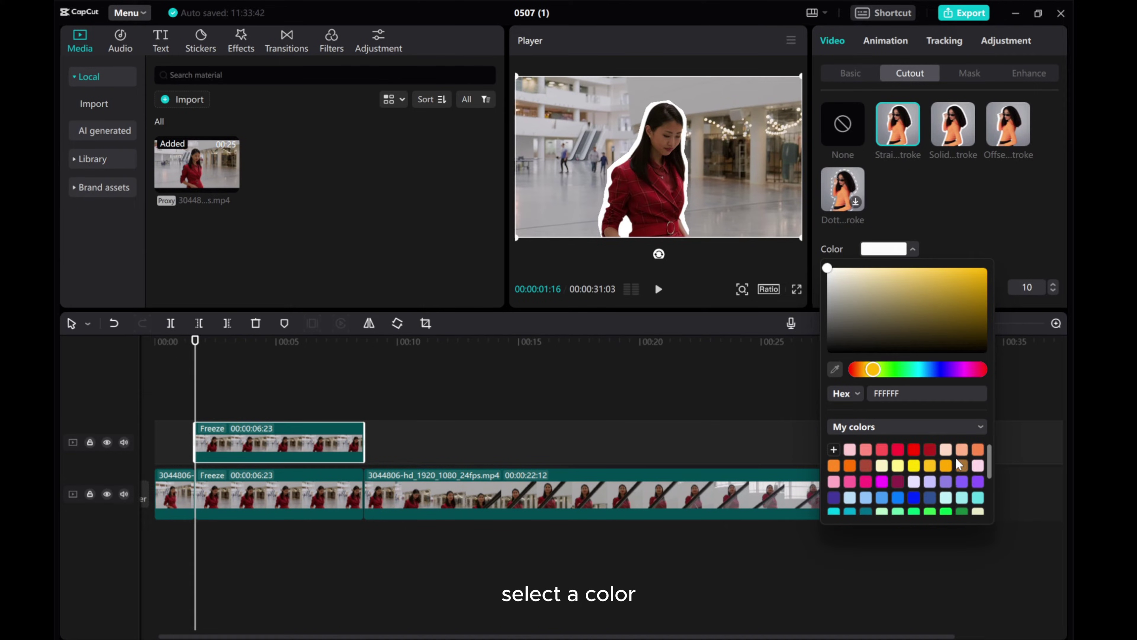
click(946, 465)
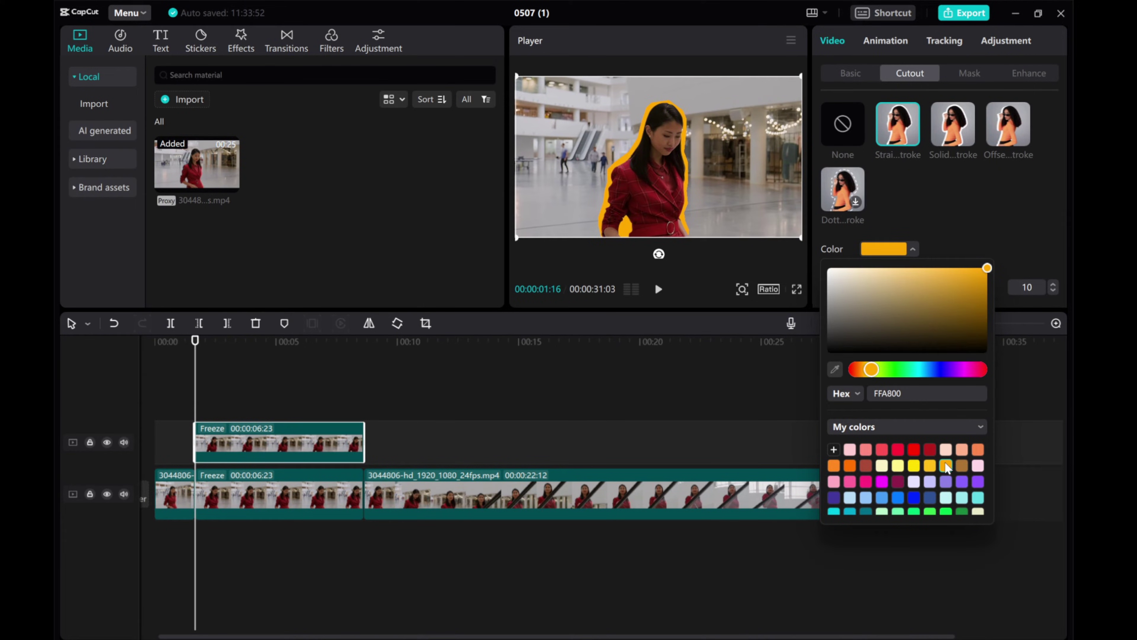
click(955, 143)
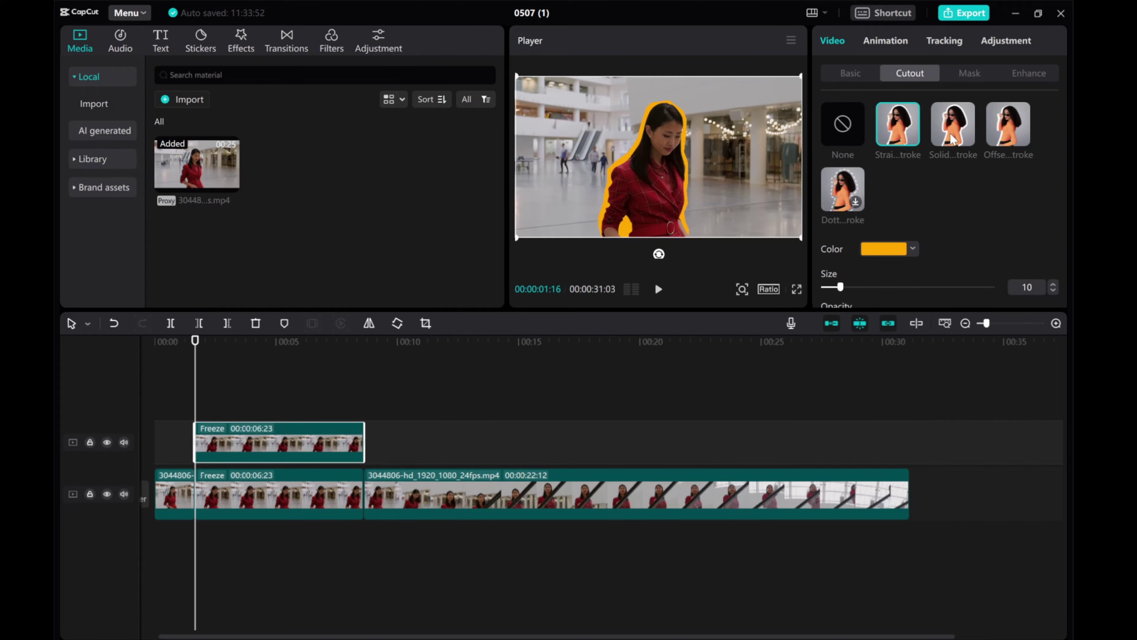
click(883, 251)
click(947, 466)
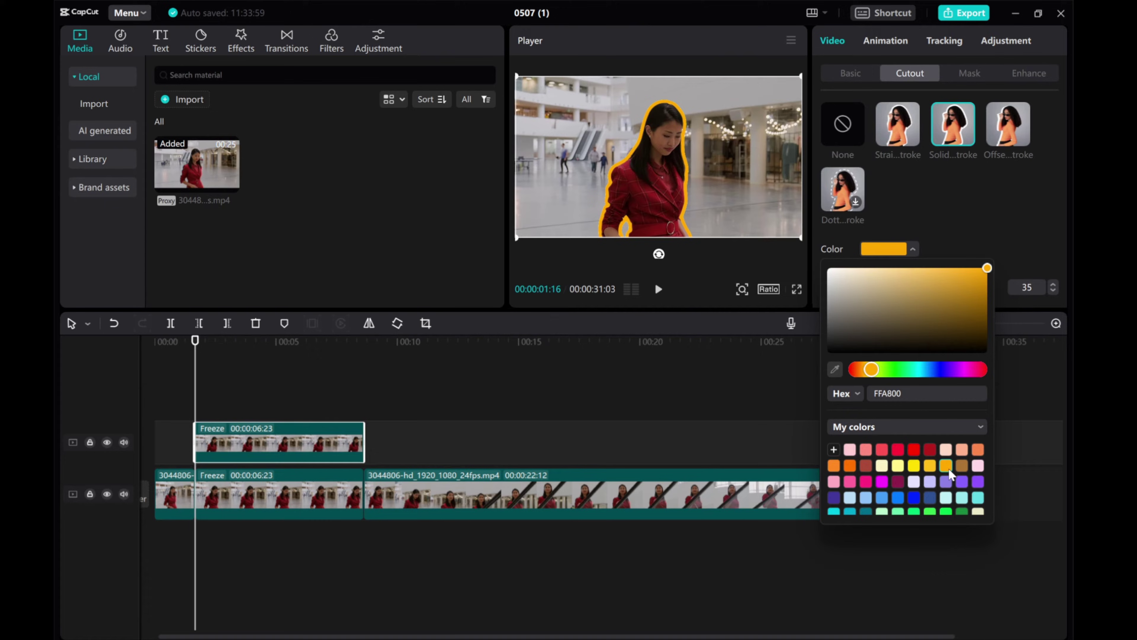
click(917, 196)
Set the outline Size to 27 and Opacity to 88
scroll(889, 275, down, 2)
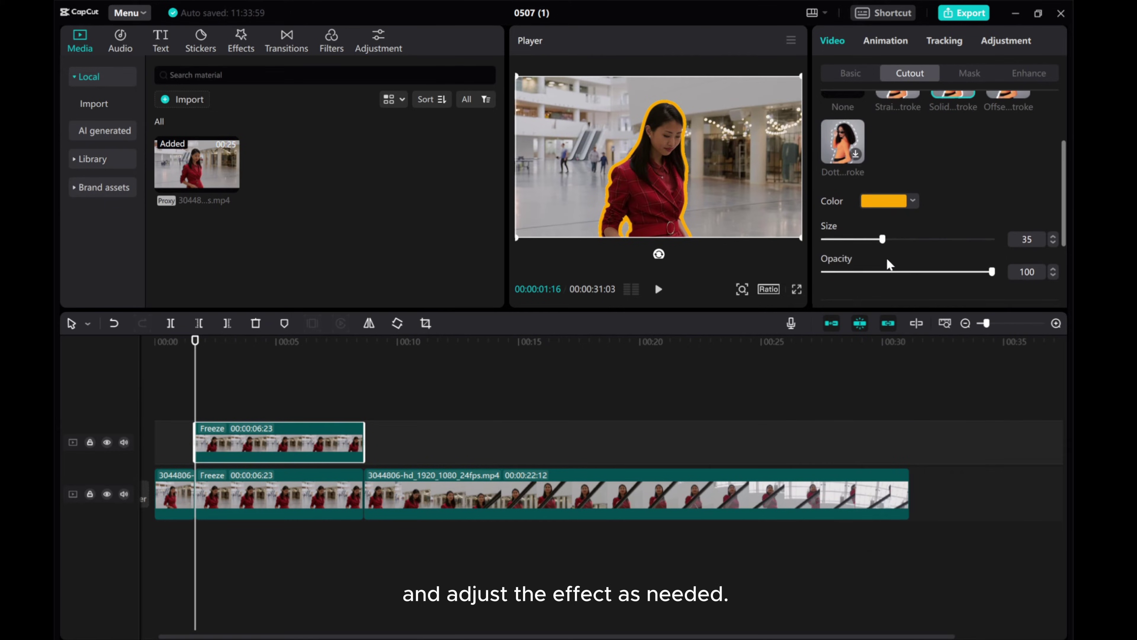
drag(881, 239, 878, 240)
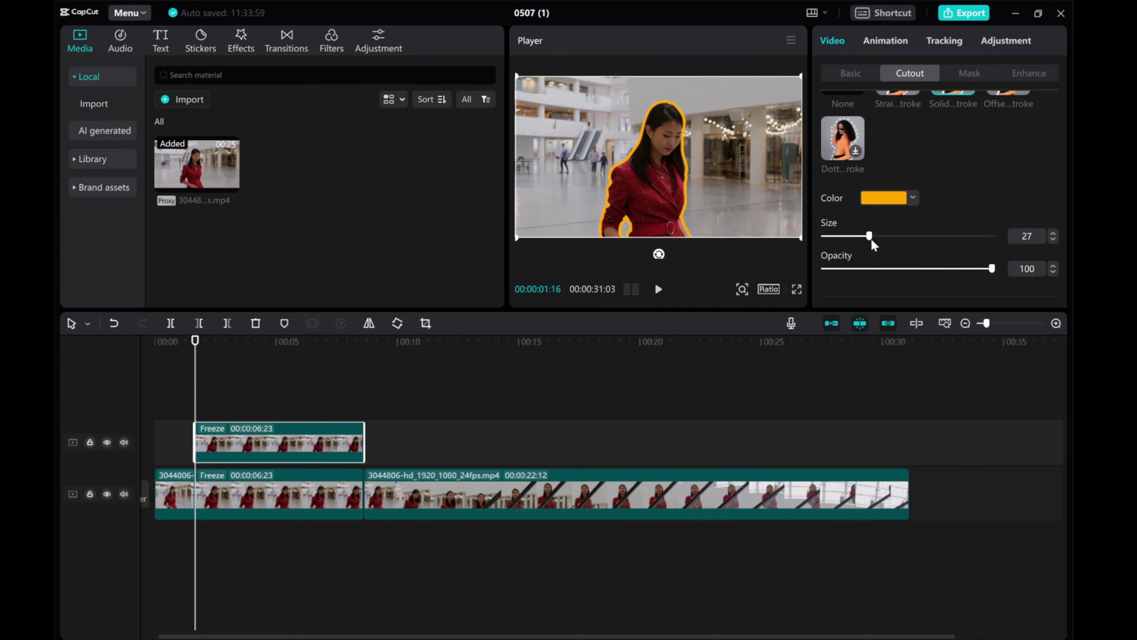
mouse_move(983, 270)
mouse_down()
mouse_move(931, 270)
mouse_move(966, 270)
mouse_up()
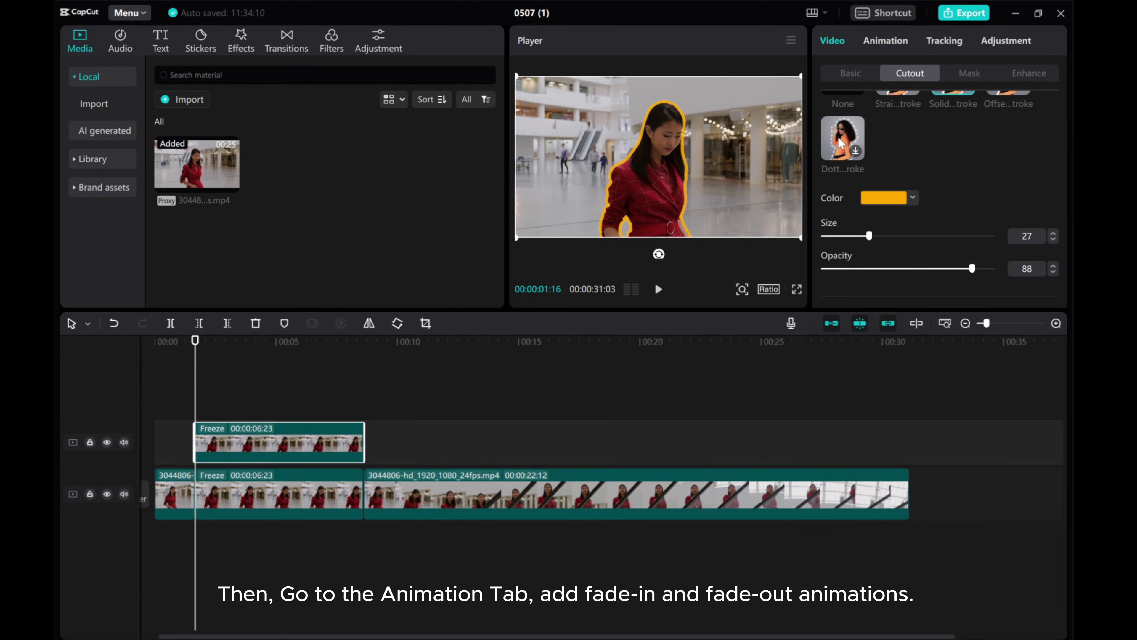
Apply Fade In and Fade Out animations to the cutout, then return to the freeze start
click(881, 39)
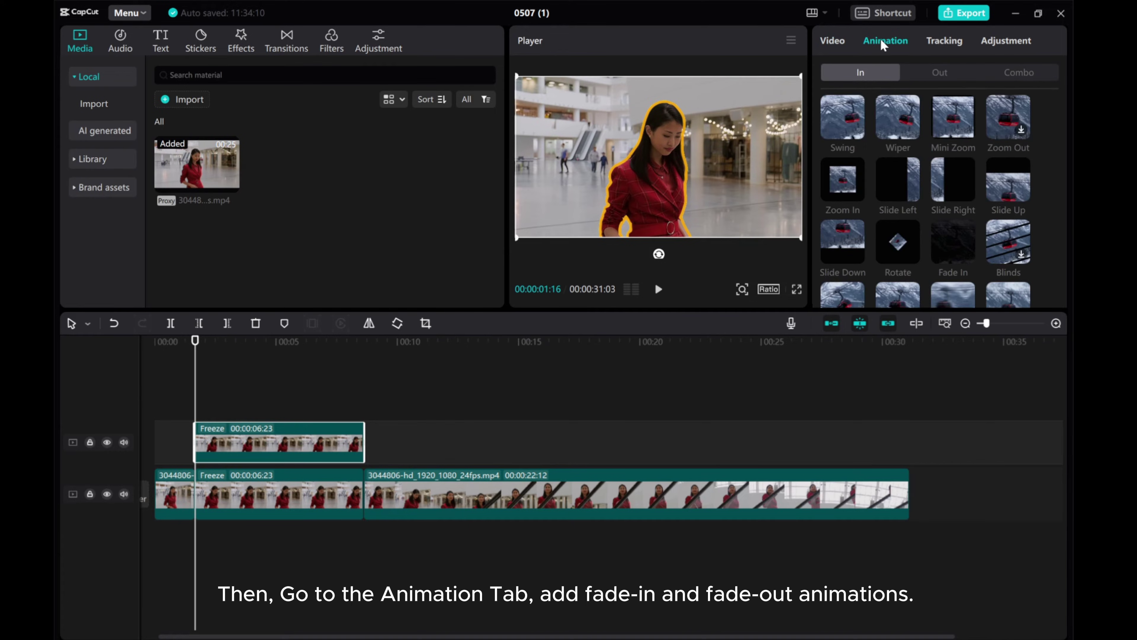
click(947, 250)
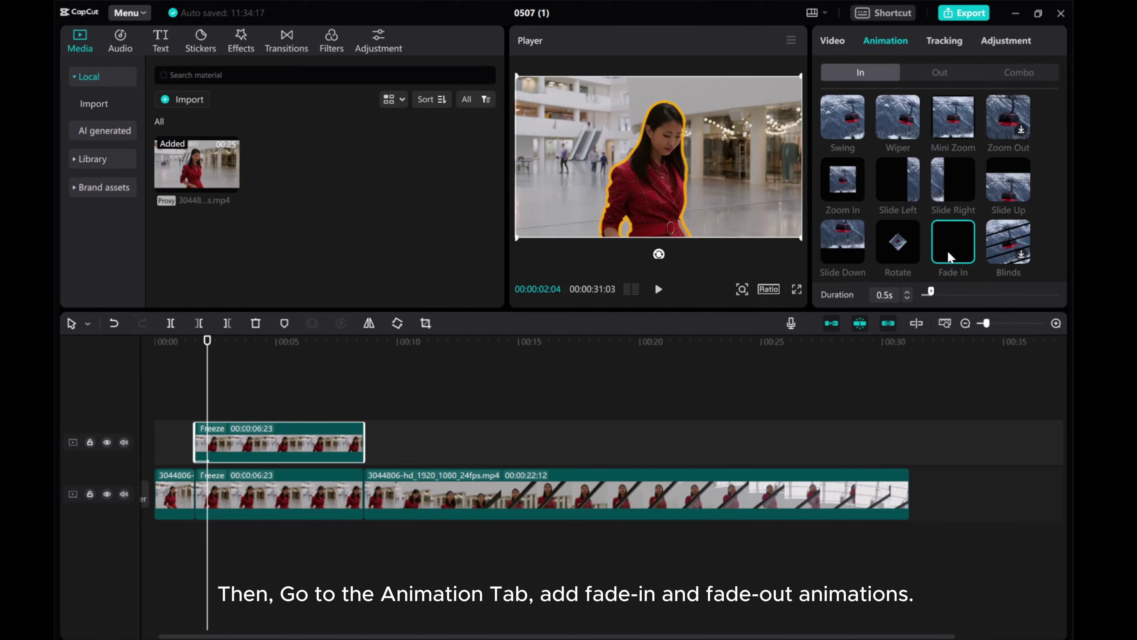
click(929, 73)
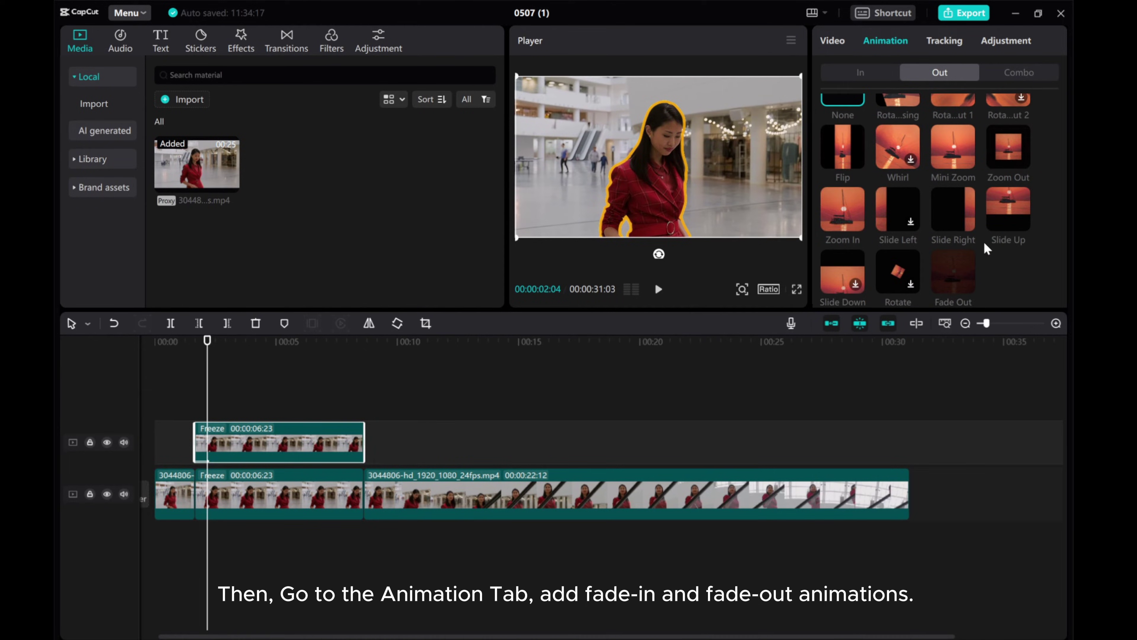
click(953, 272)
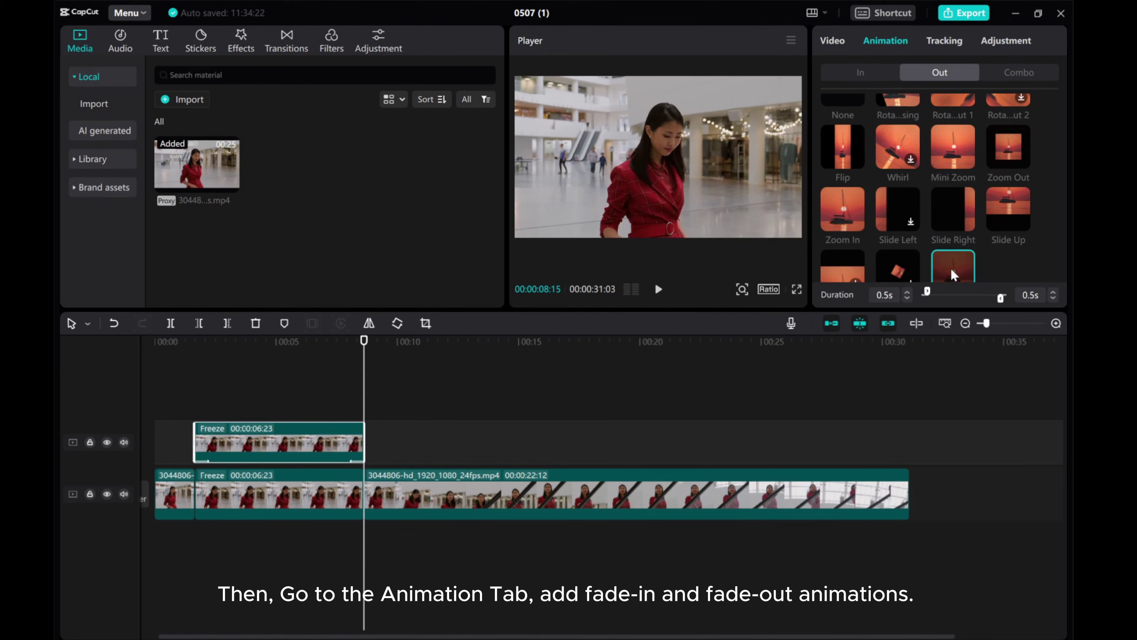
click(1057, 323)
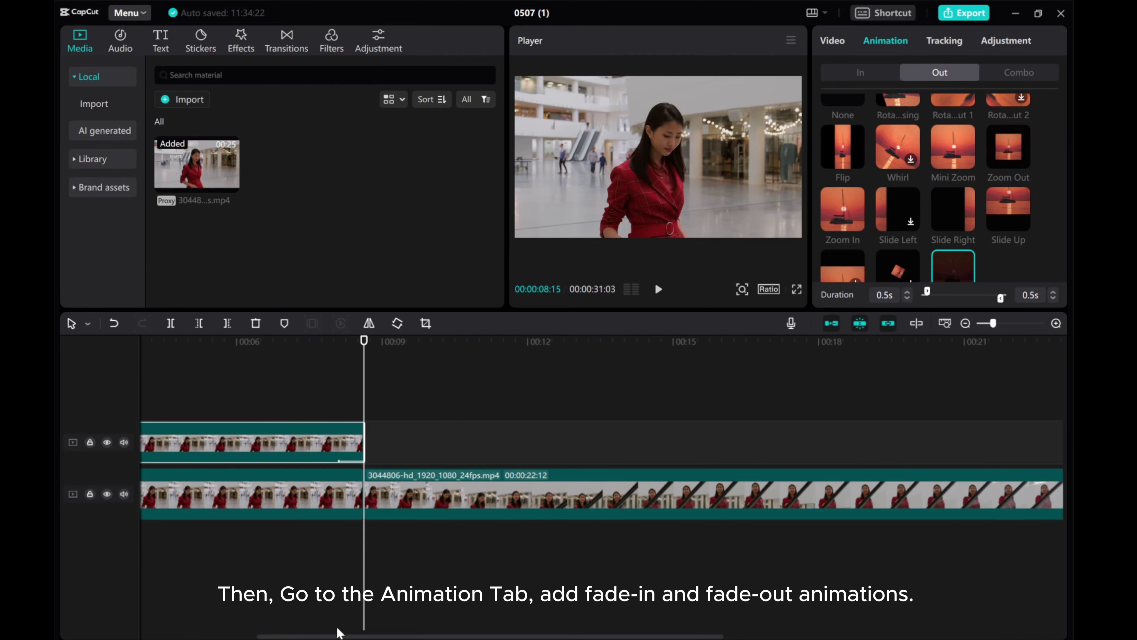
drag(401, 637, 284, 636)
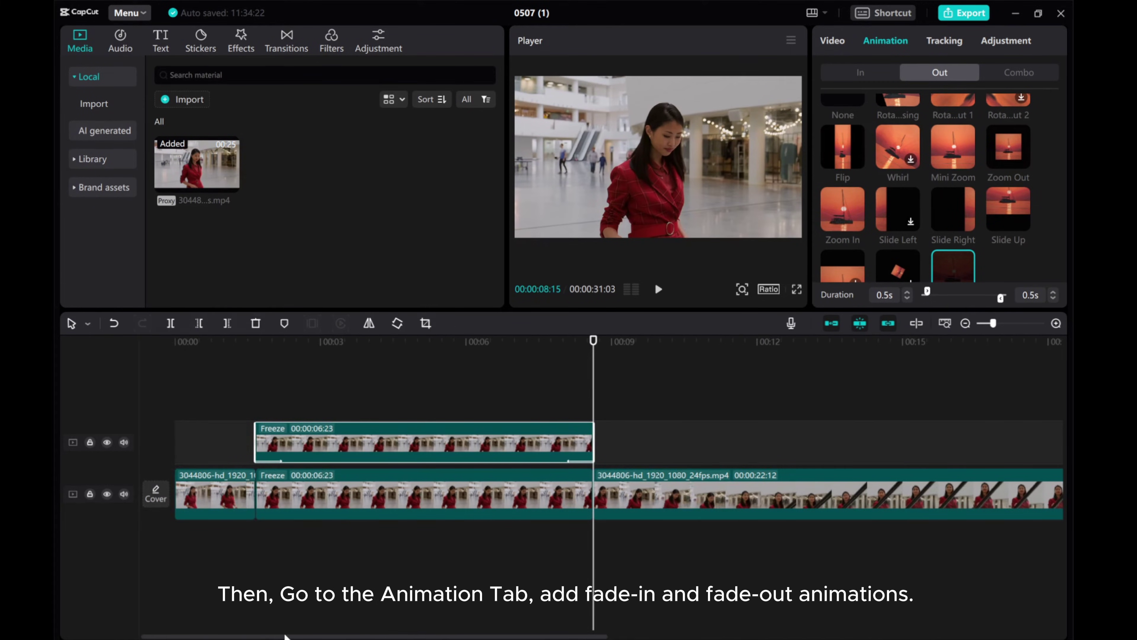
drag(592, 401, 259, 405)
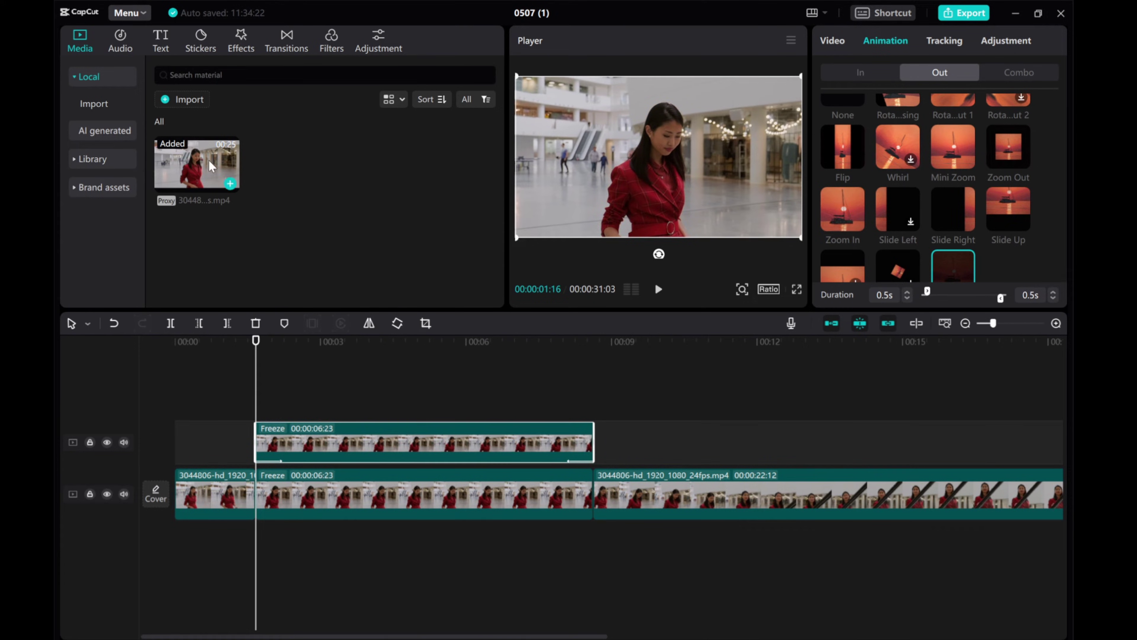
Add a Blur effect, extend it to the freeze frame's end, and place it between the video layers
click(241, 40)
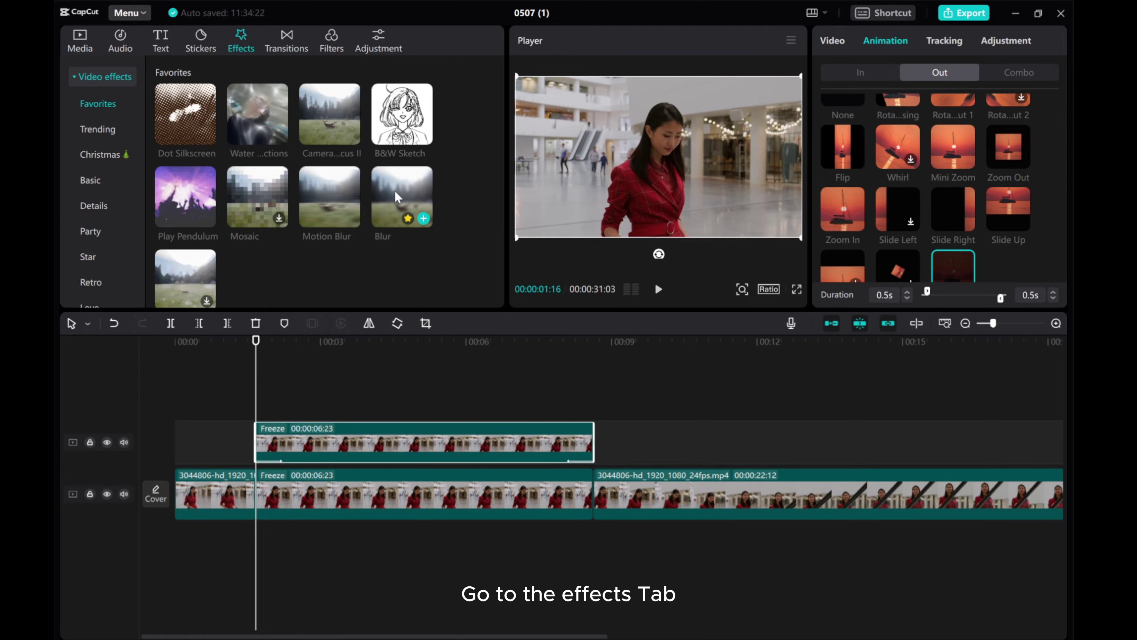
click(424, 218)
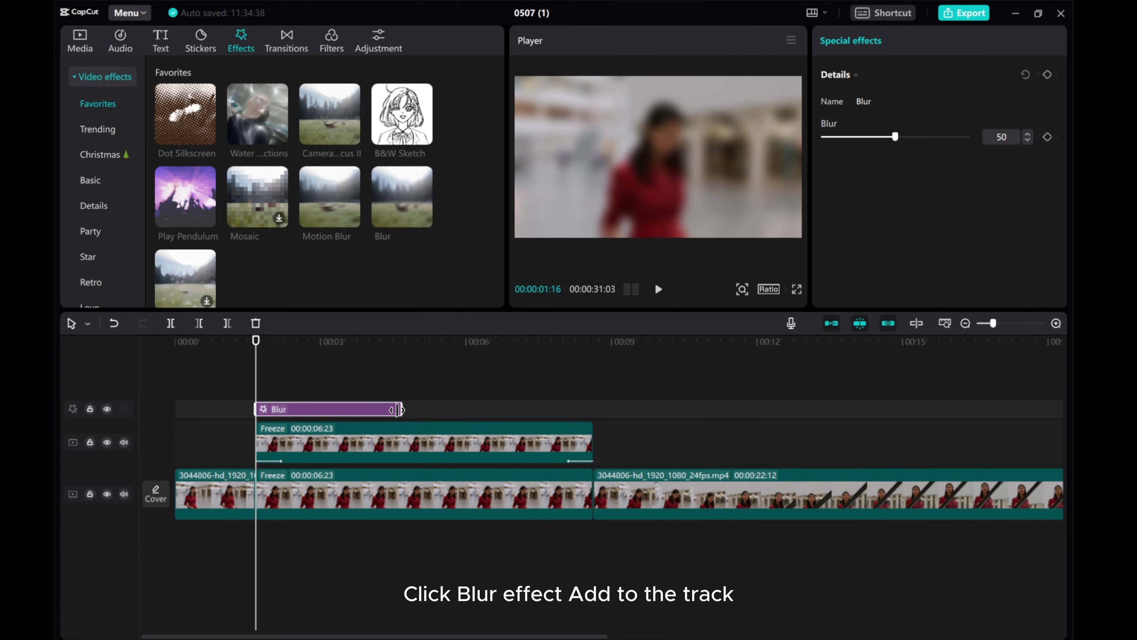
drag(397, 409, 586, 416)
drag(395, 414, 389, 465)
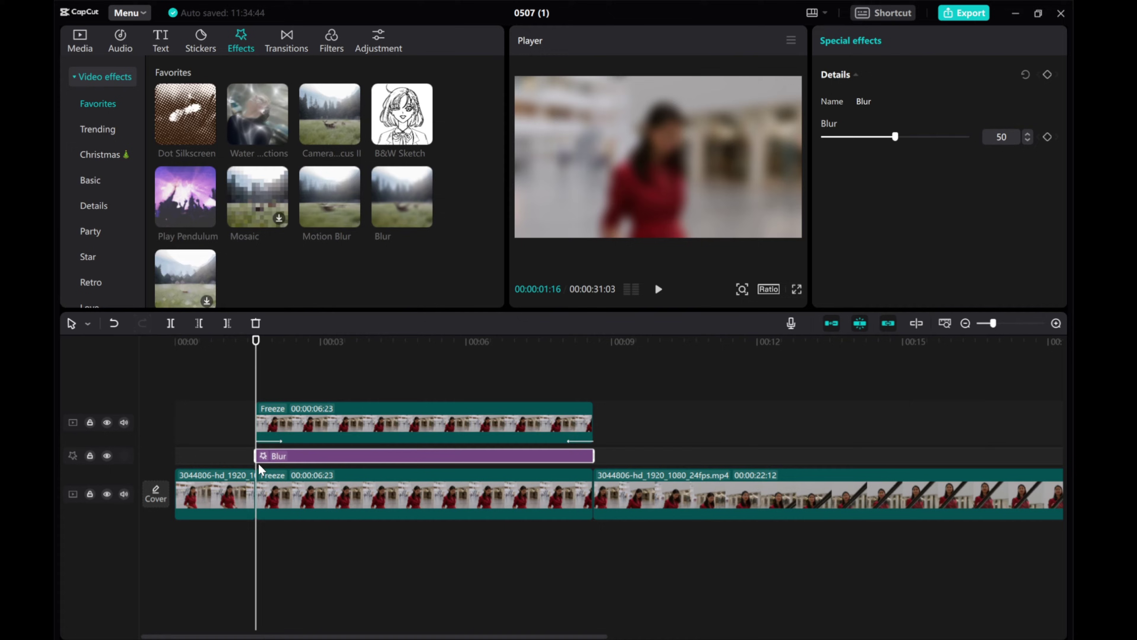
Keyframe the Blur to ramp up from 0 over the first frames of the freeze section
click(1048, 75)
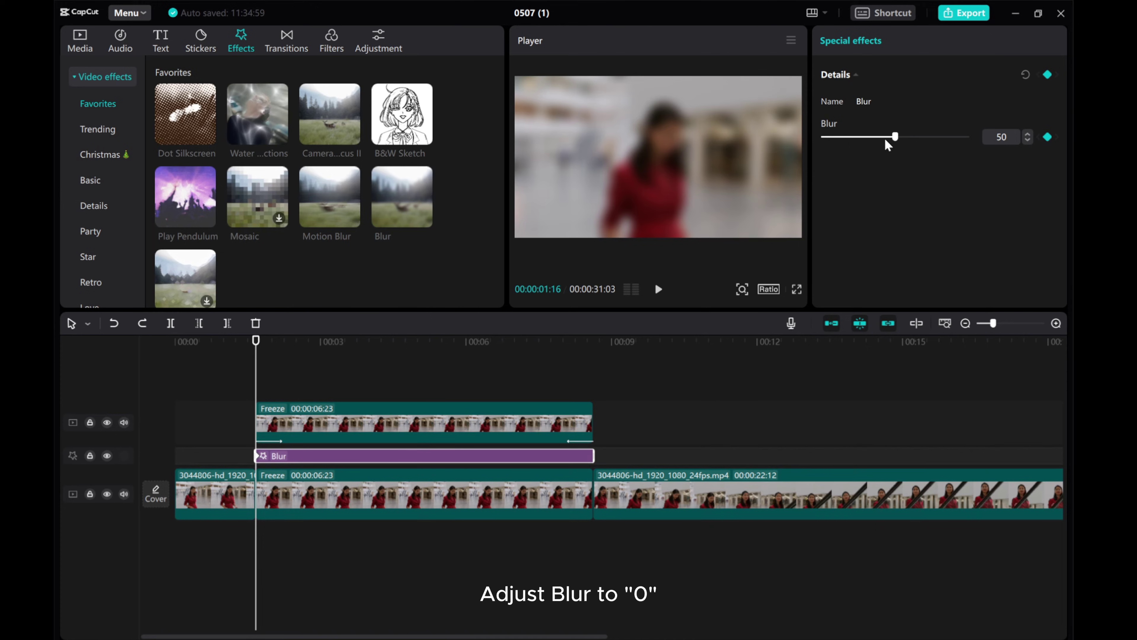
drag(895, 137, 821, 136)
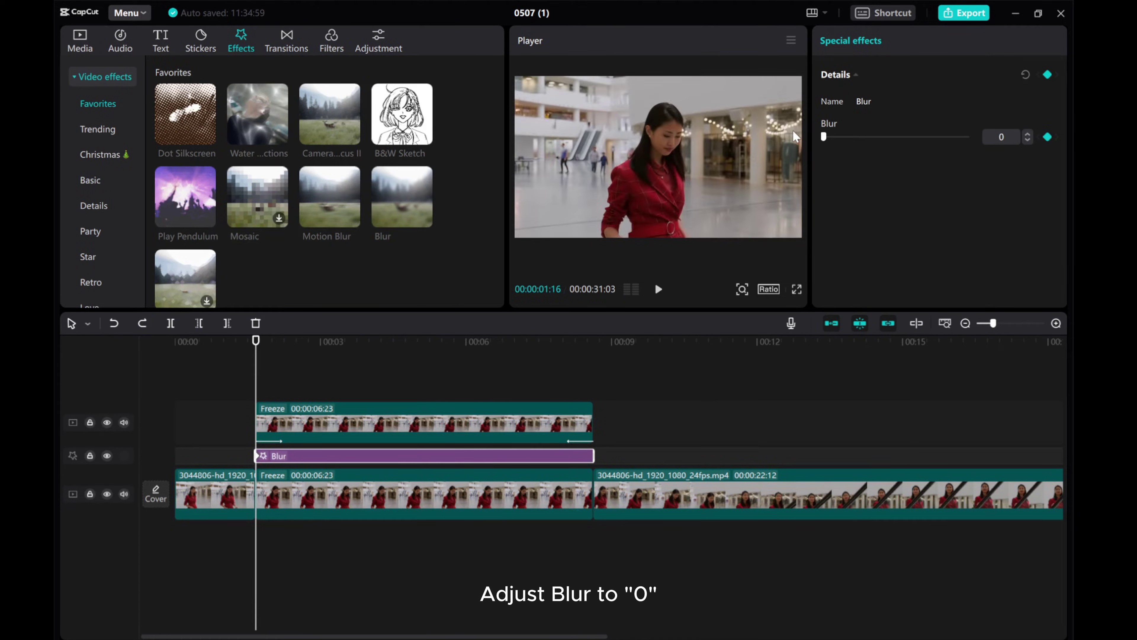
drag(256, 374, 281, 374)
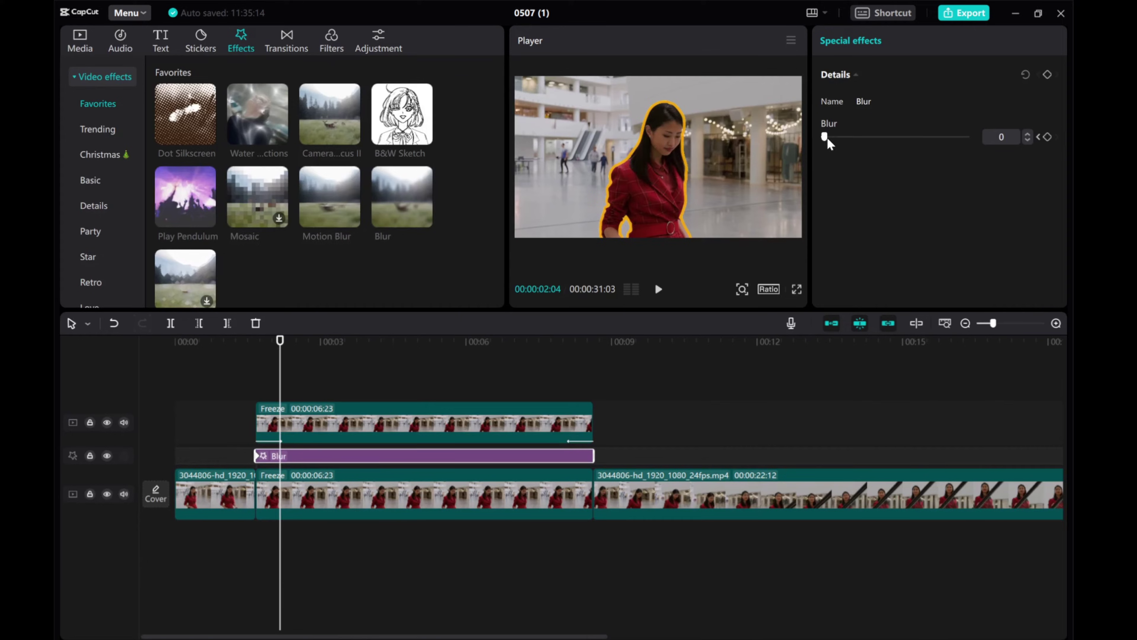
drag(823, 139, 896, 138)
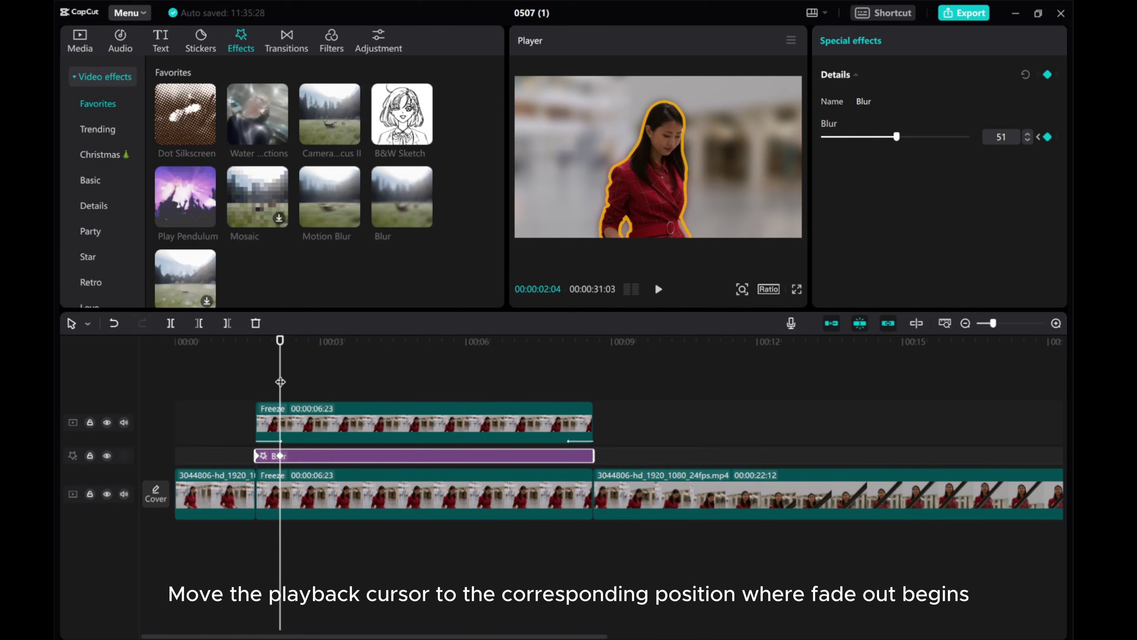
Keyframe the Blur at about 00:08 and drop it to 0 at the effect's last frame
drag(281, 382, 567, 362)
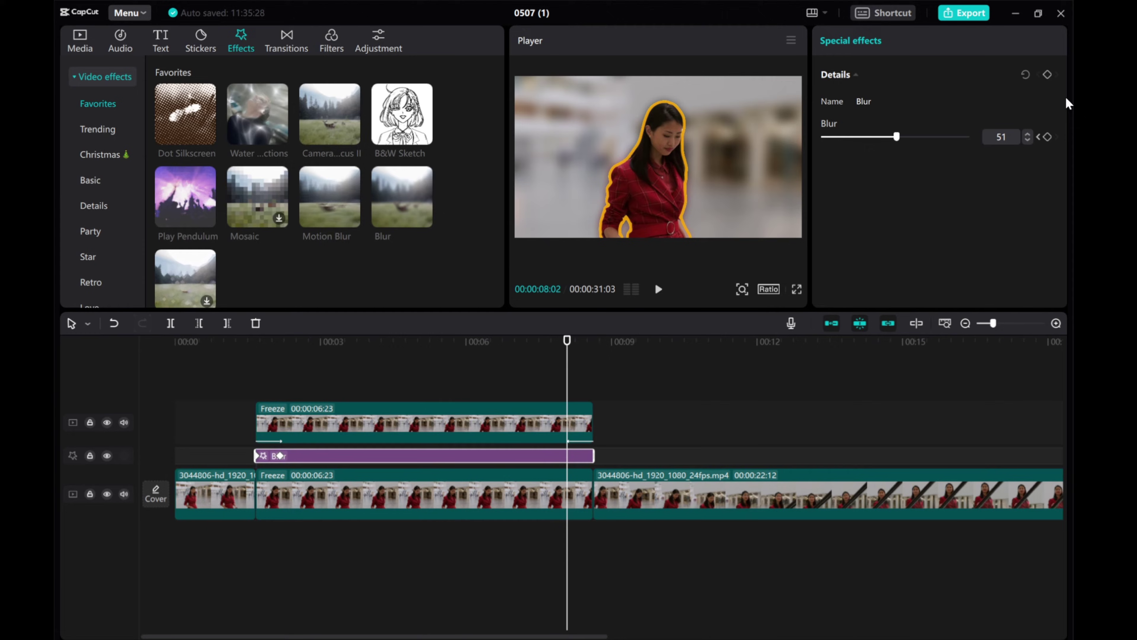
click(1048, 74)
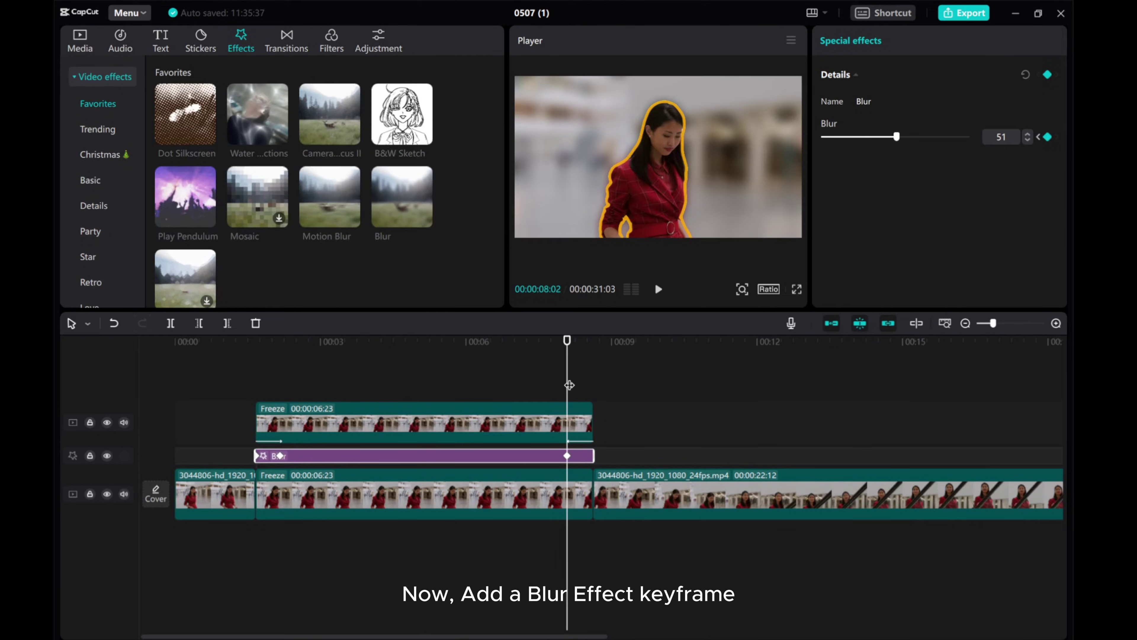
drag(570, 384, 593, 384)
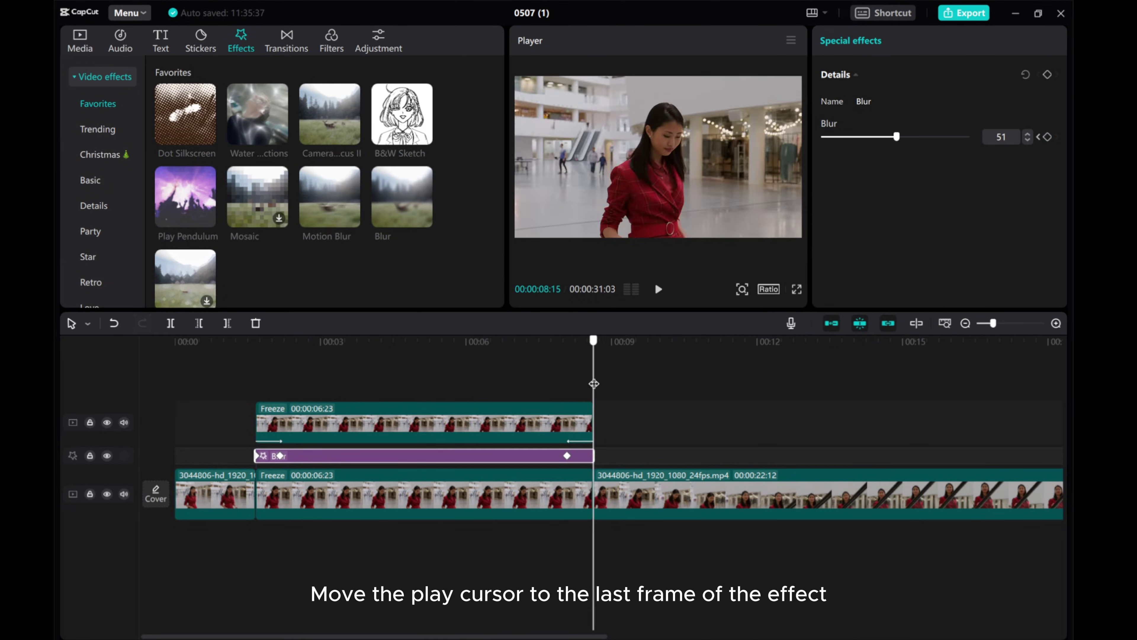
drag(897, 137, 810, 142)
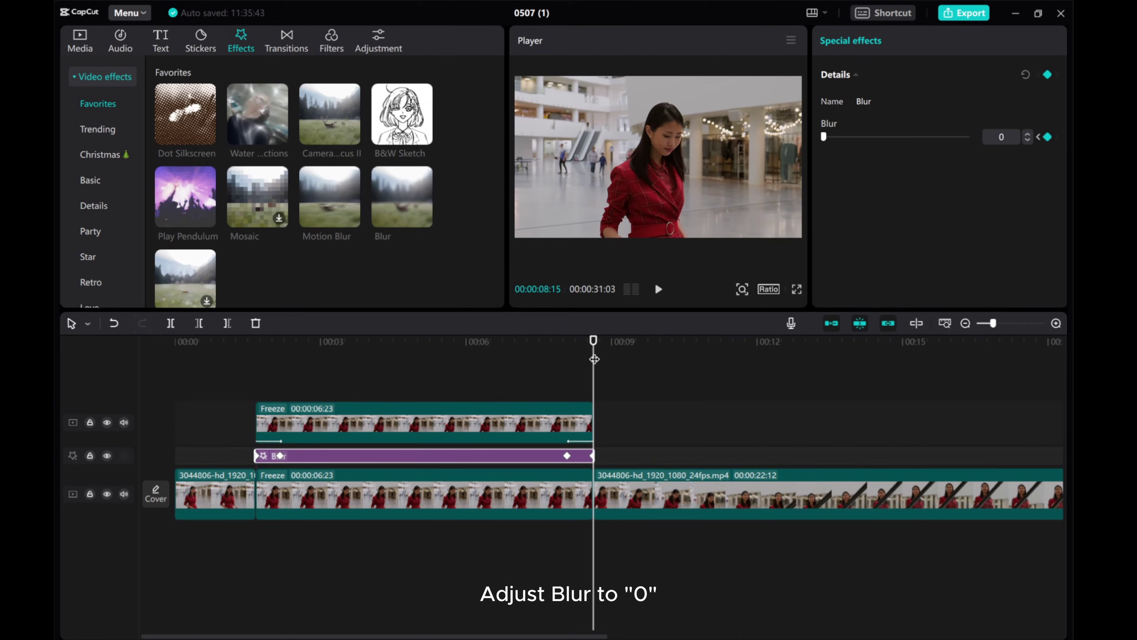
drag(594, 359, 255, 360)
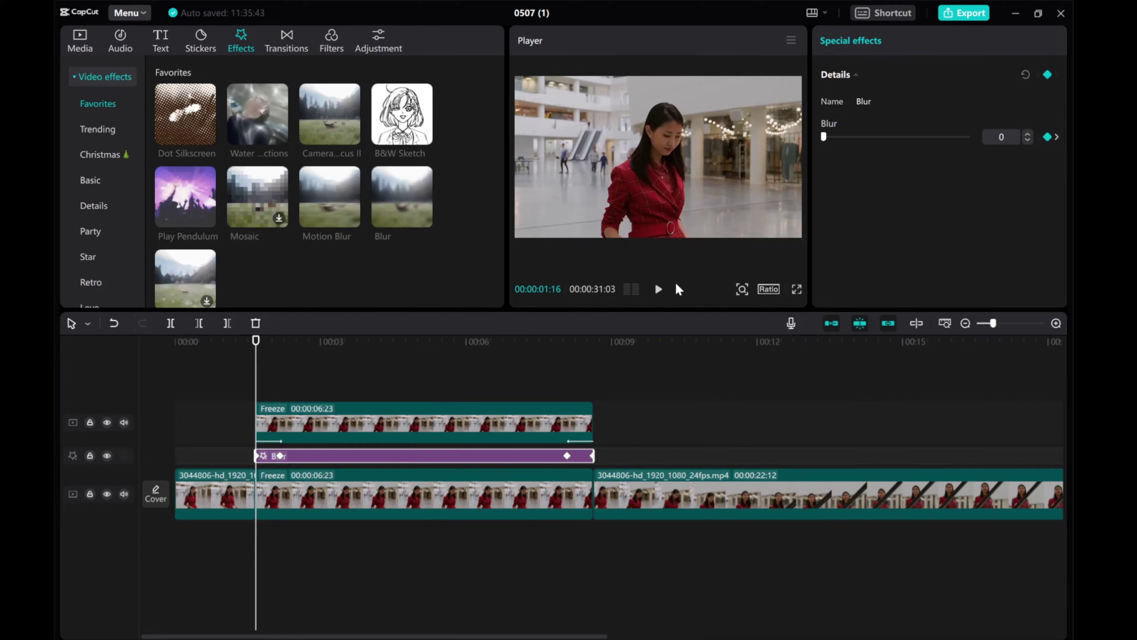
click(658, 290)
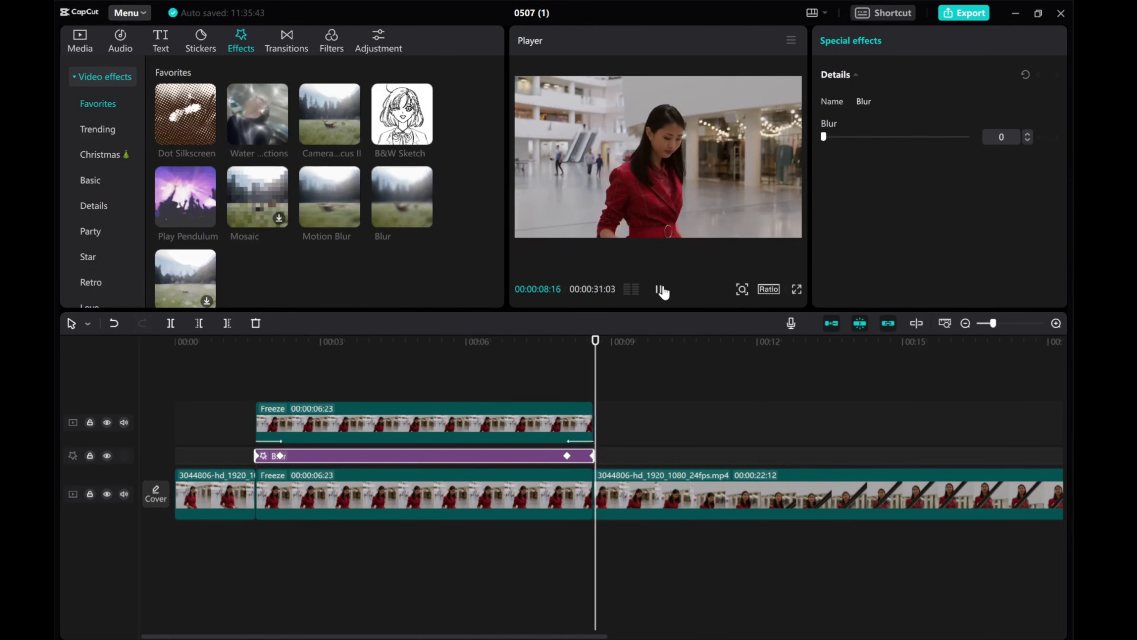
click(661, 291)
drag(627, 352, 550, 347)
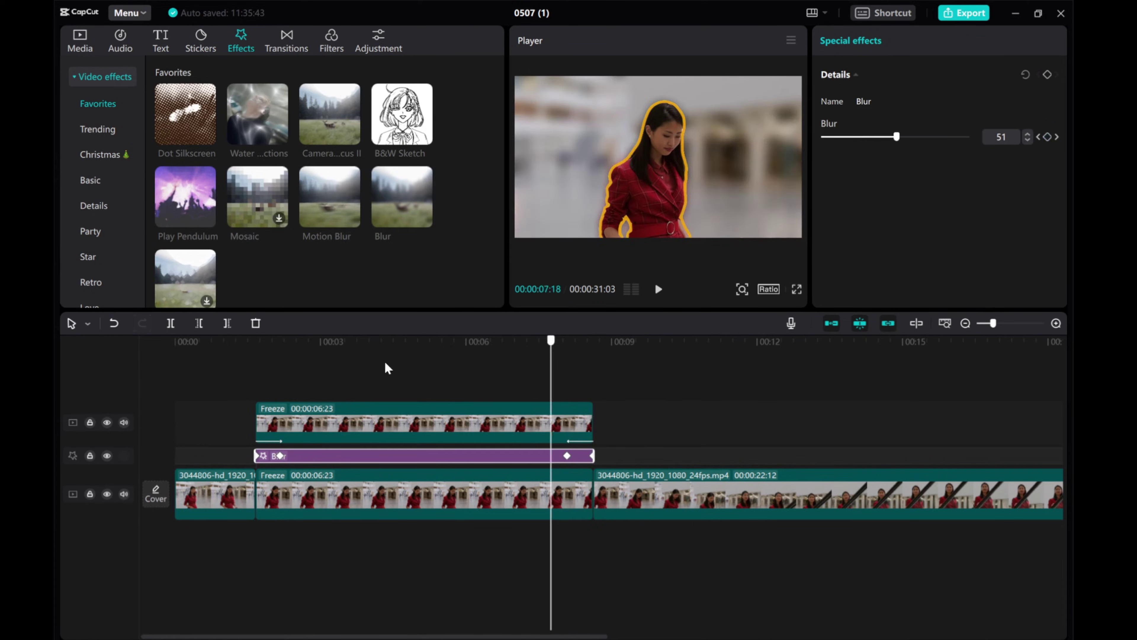
drag(337, 370, 257, 375)
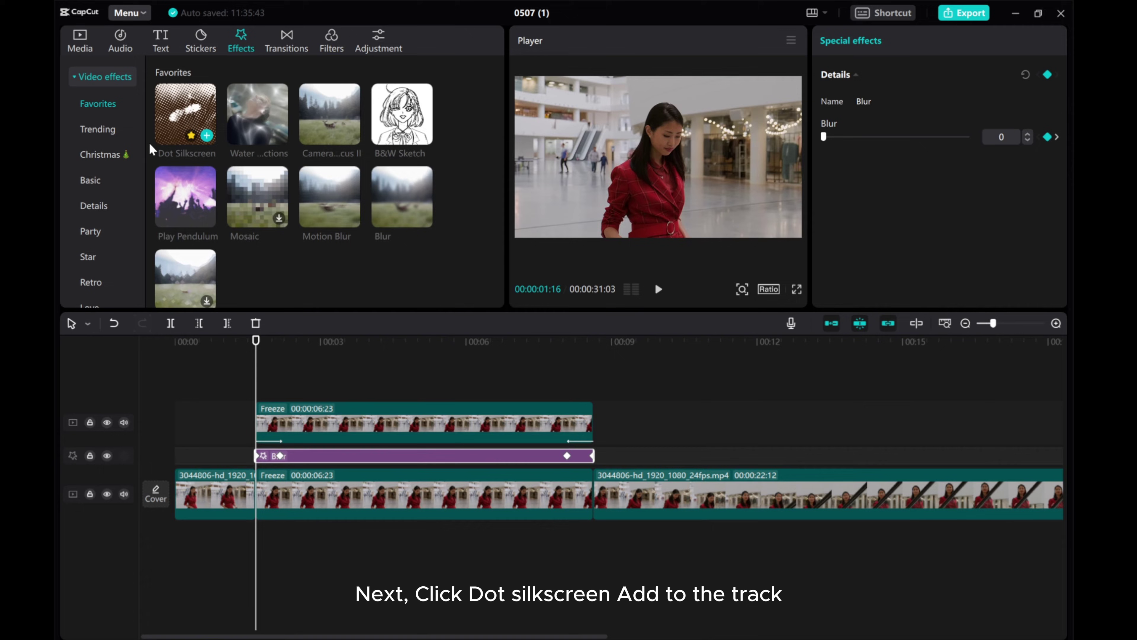
Add Dot Silkscreen across the freeze clip beneath the cutout, with Color 0 and Size 63
click(206, 136)
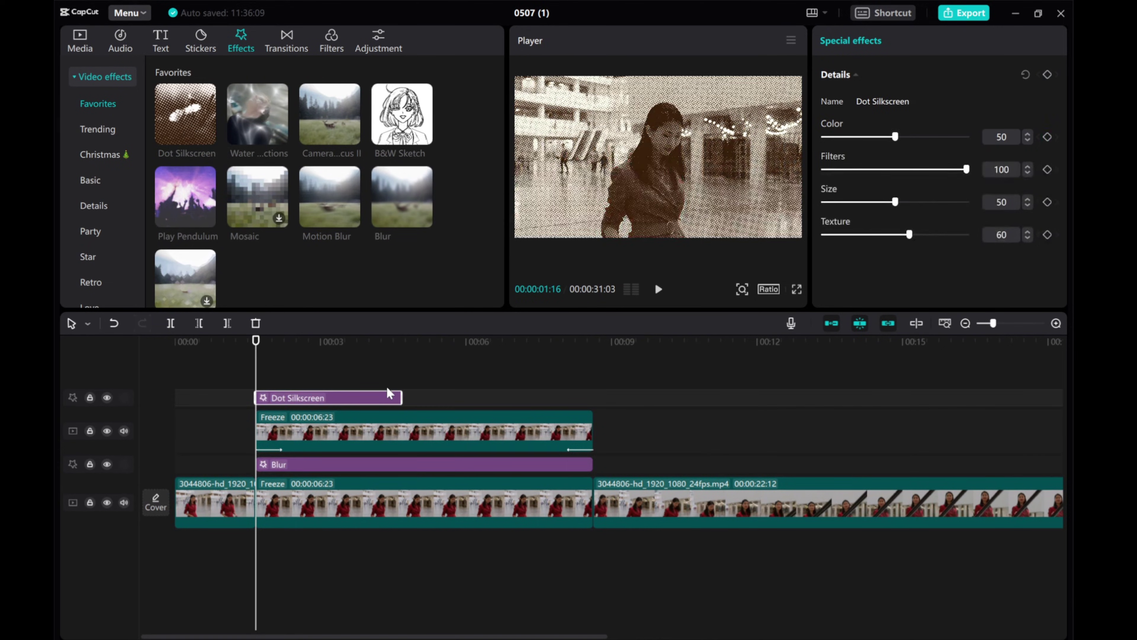
drag(401, 396, 594, 397)
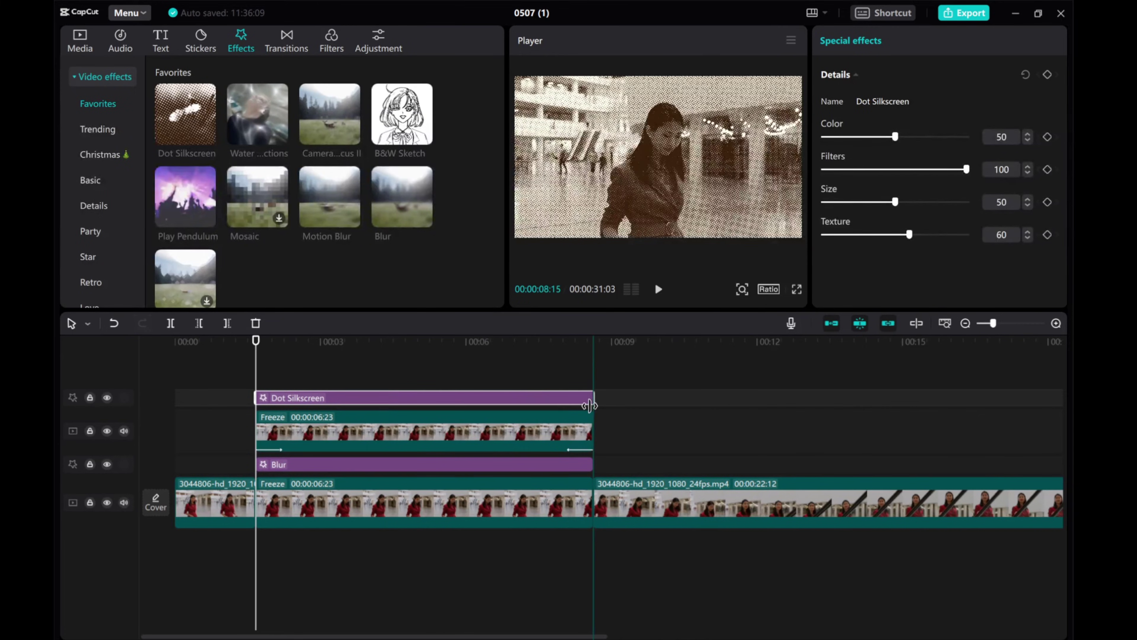
drag(339, 400, 338, 452)
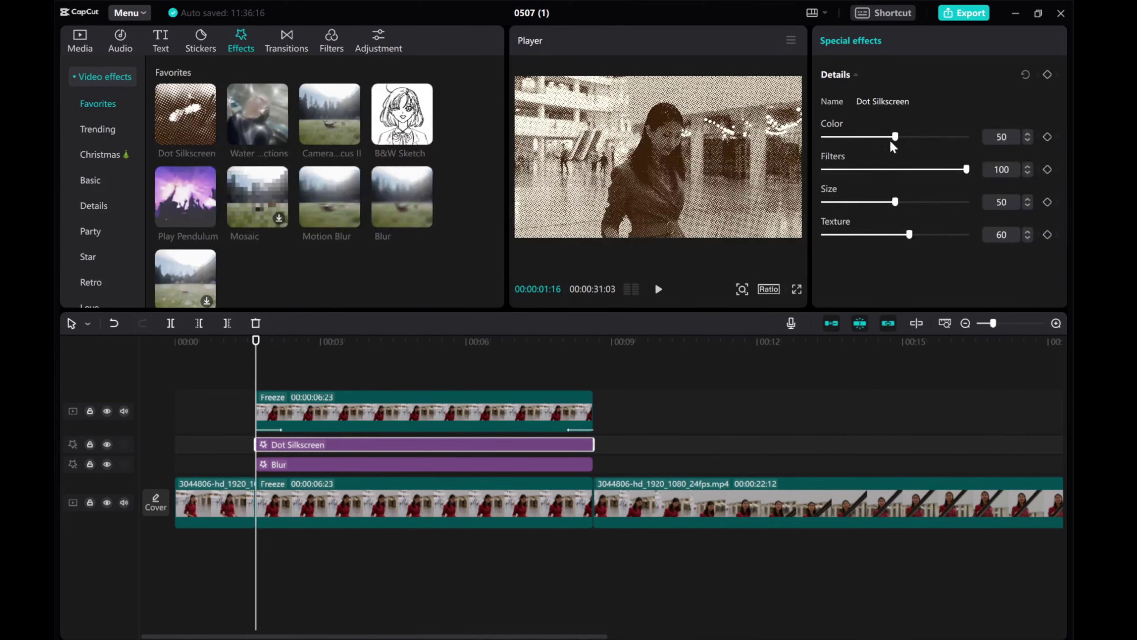
drag(896, 137, 836, 138)
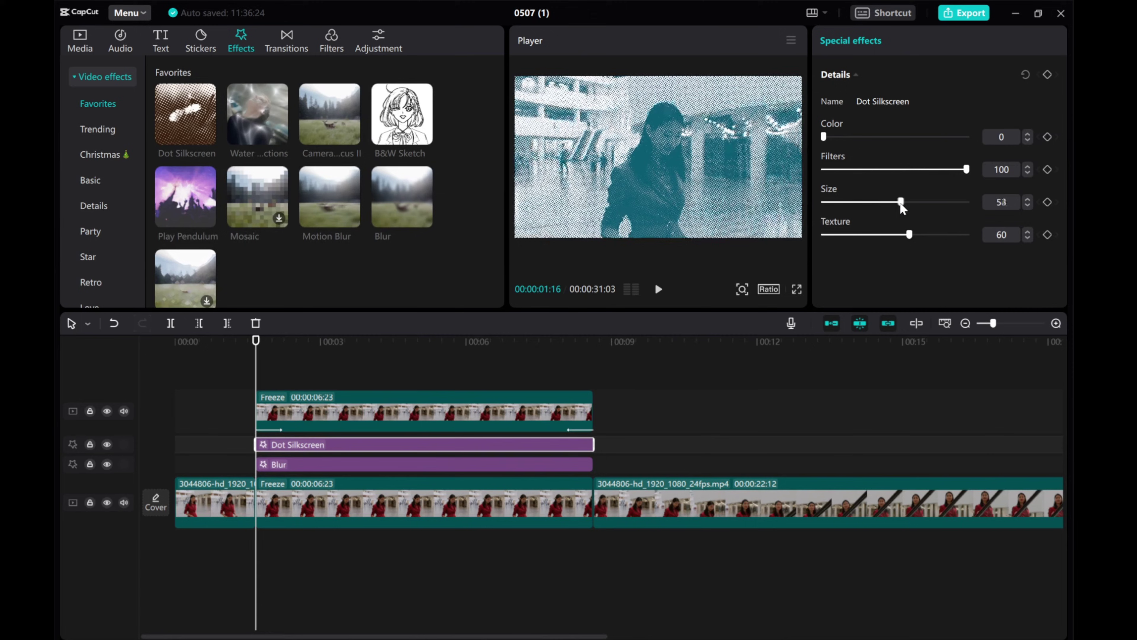
drag(901, 203, 913, 202)
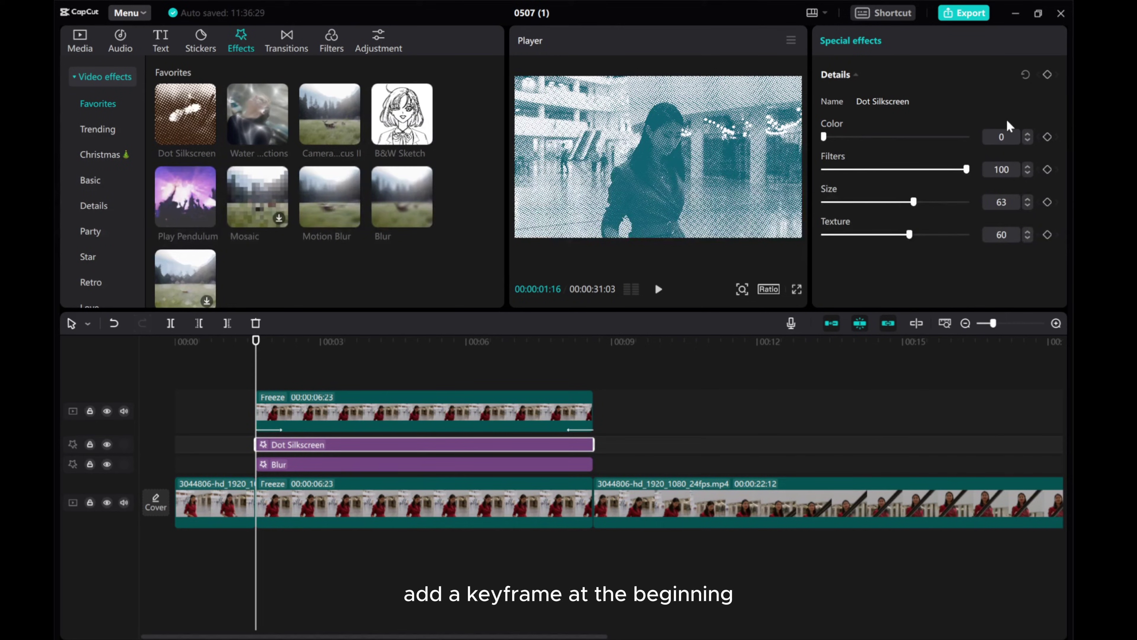
Keyframe Dot Silkscreen Filters and Texture from 0 at its start up to 100 at 02:04
click(1049, 74)
drag(966, 170, 744, 176)
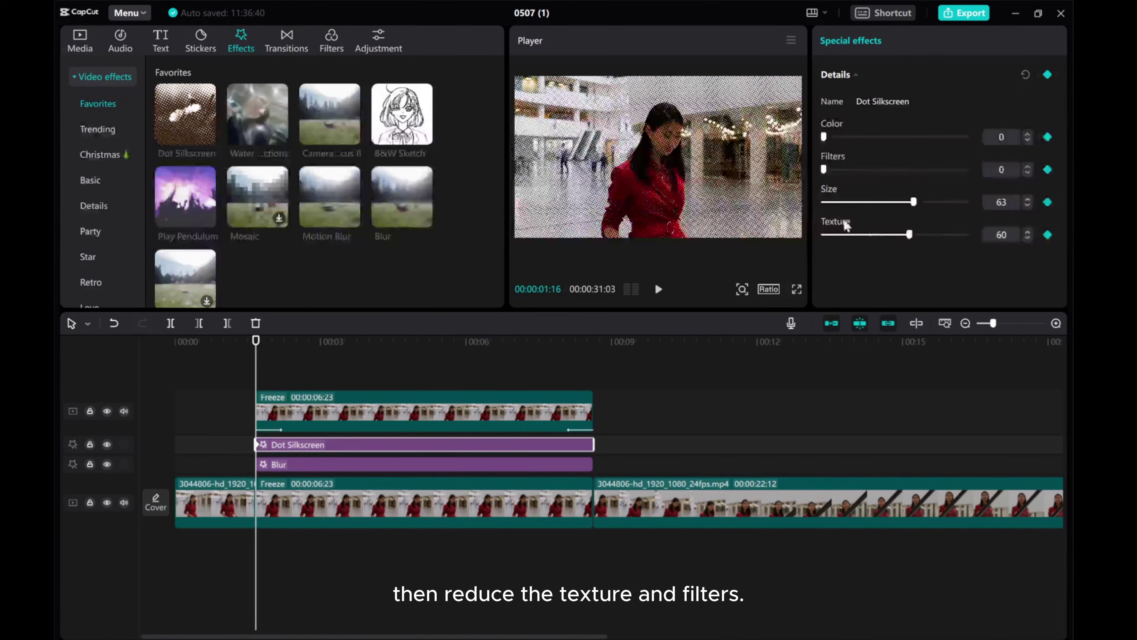
drag(910, 235, 739, 241)
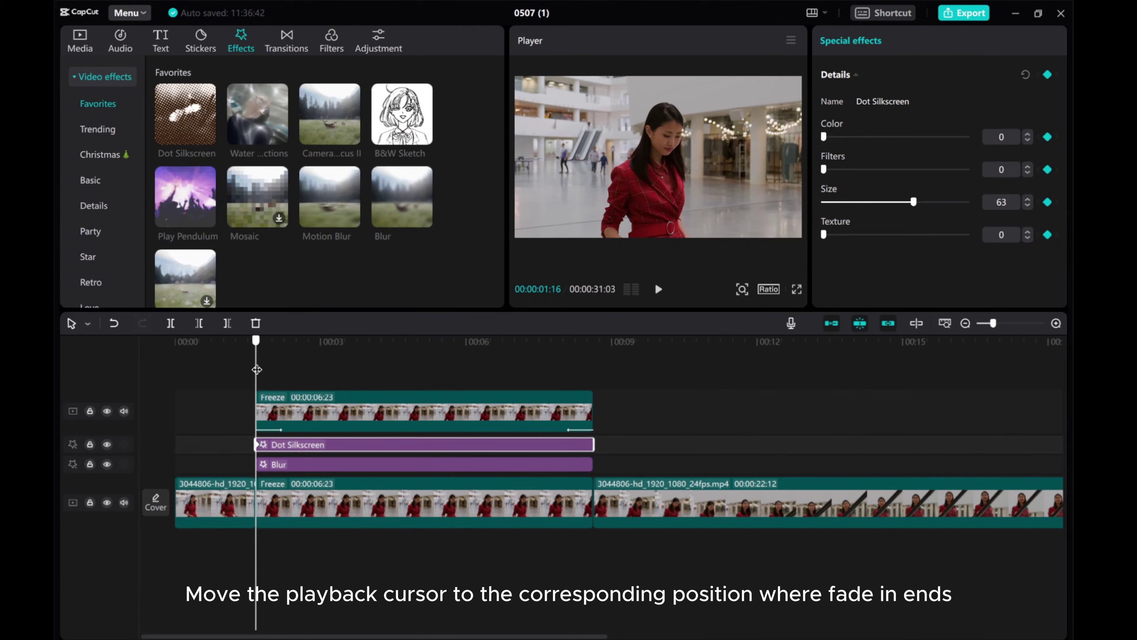
drag(256, 369, 281, 369)
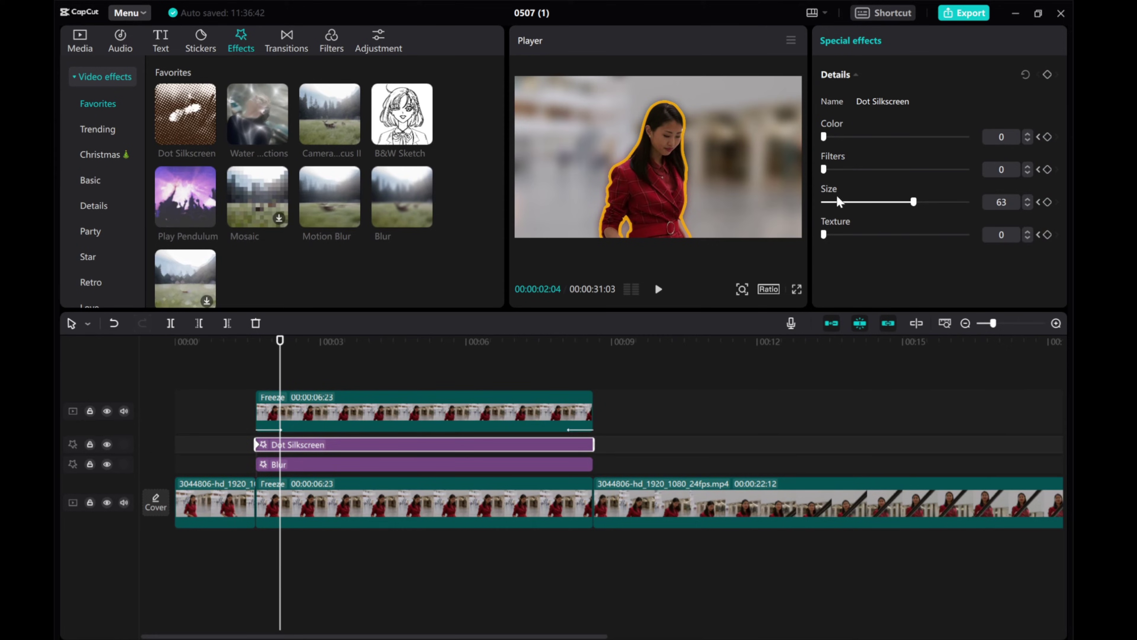
drag(824, 170, 967, 170)
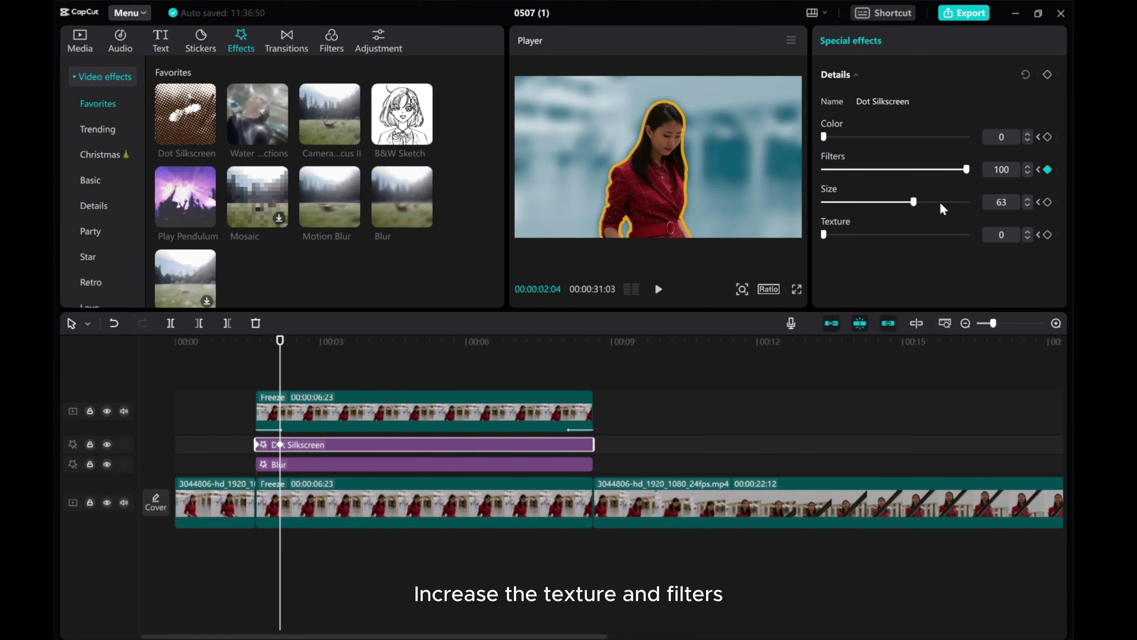
drag(824, 235, 968, 235)
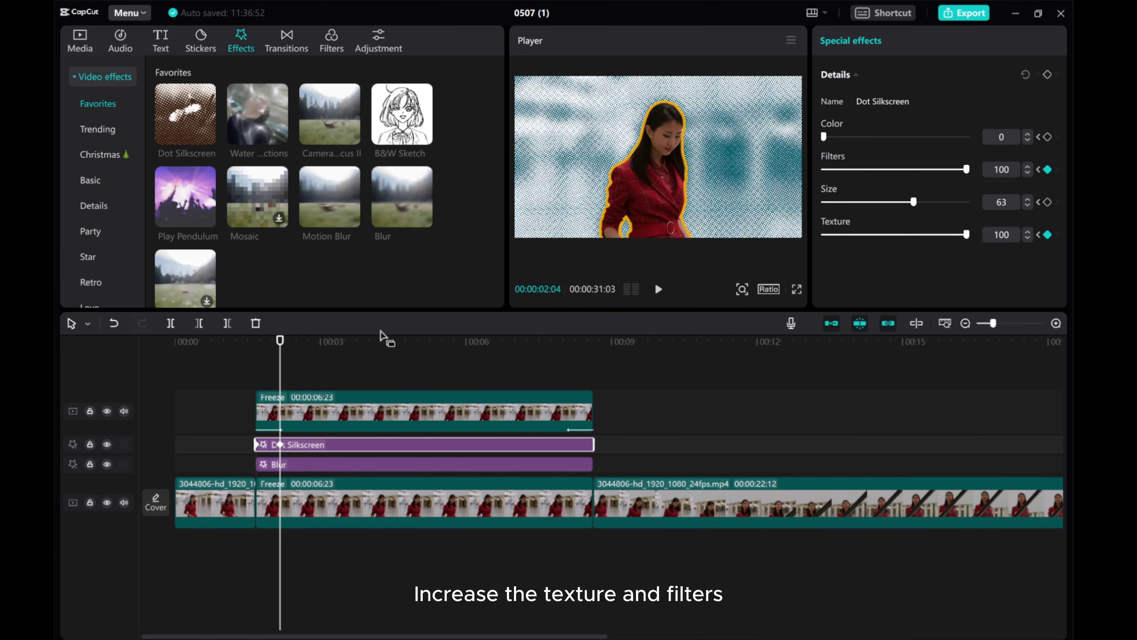
Keyframe Dot Silkscreen at 08:02 and bring Filters and Texture to 0 at its end
drag(282, 364, 566, 355)
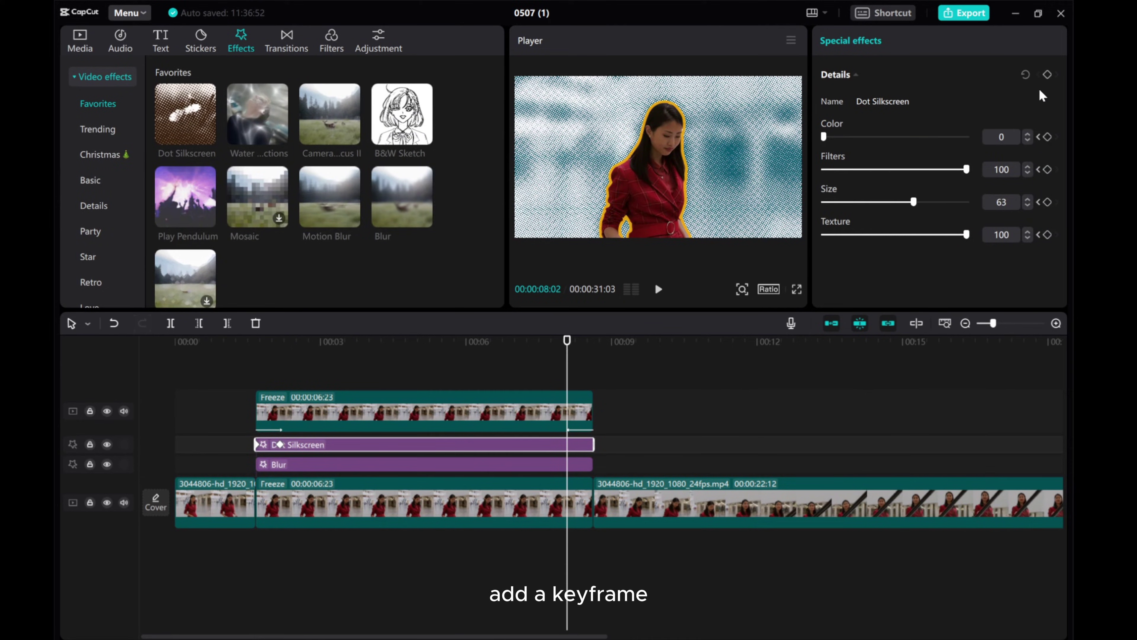
click(1047, 74)
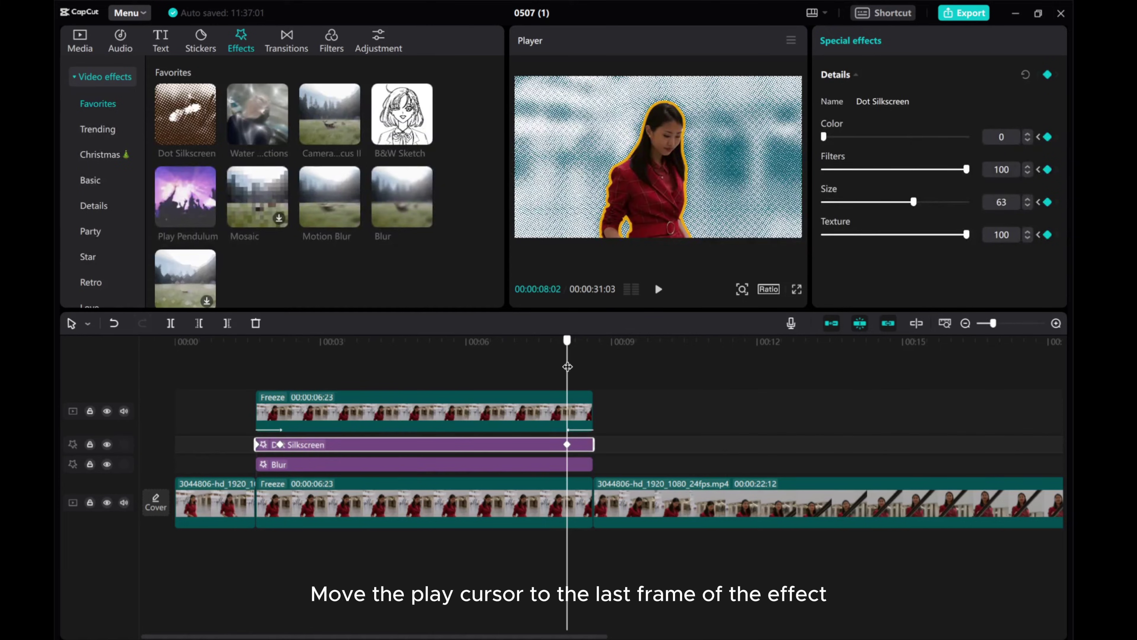
drag(567, 366, 592, 365)
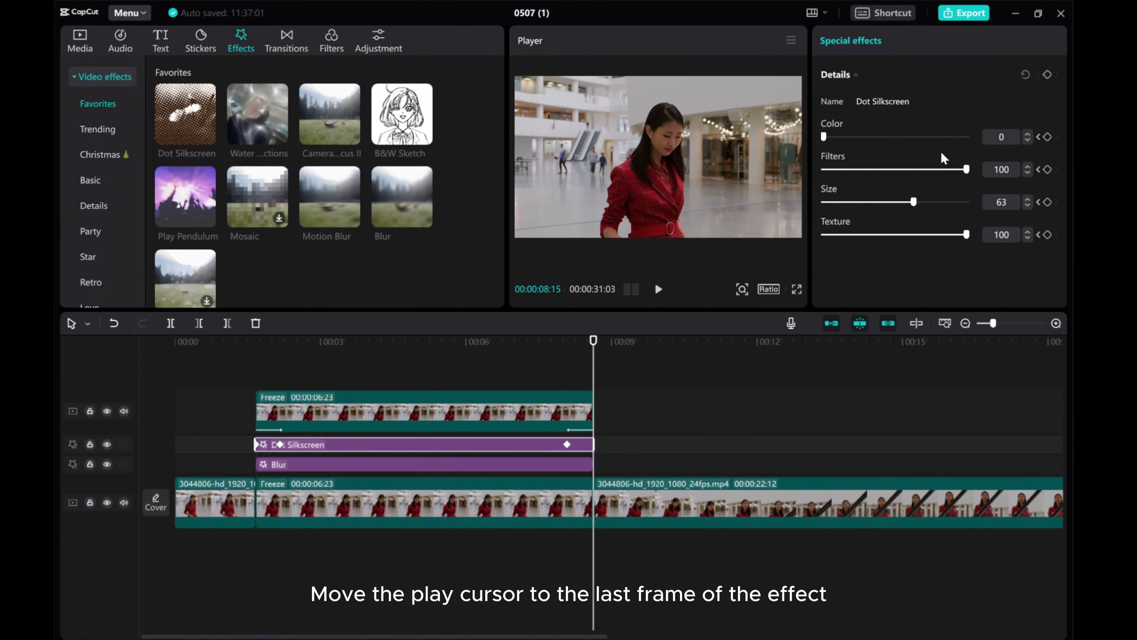
drag(966, 169, 760, 166)
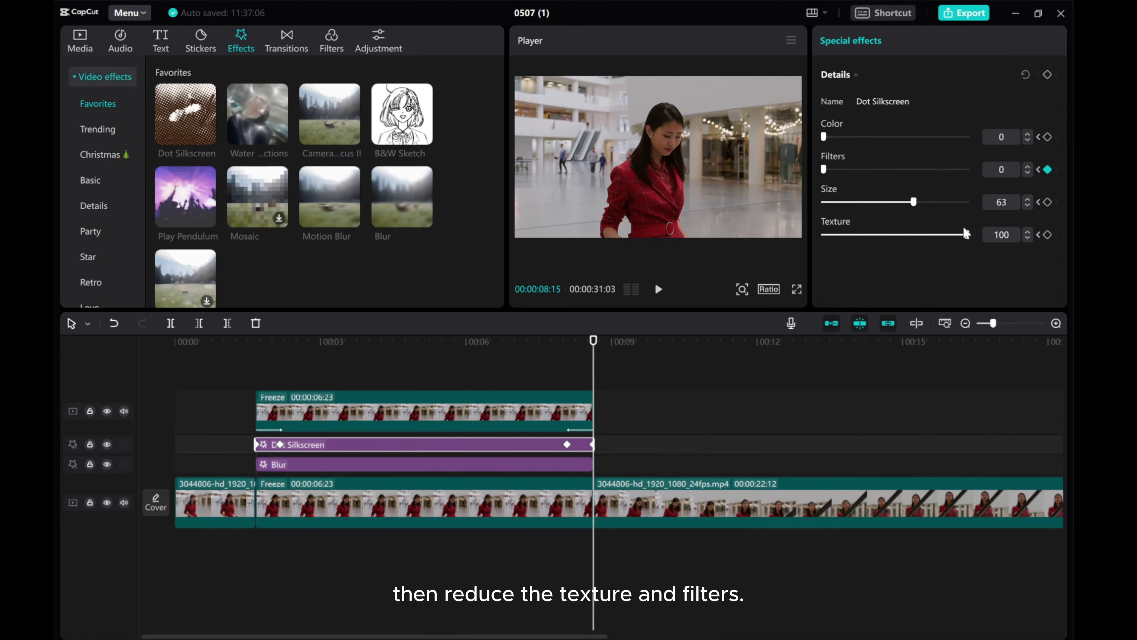
drag(966, 235, 782, 237)
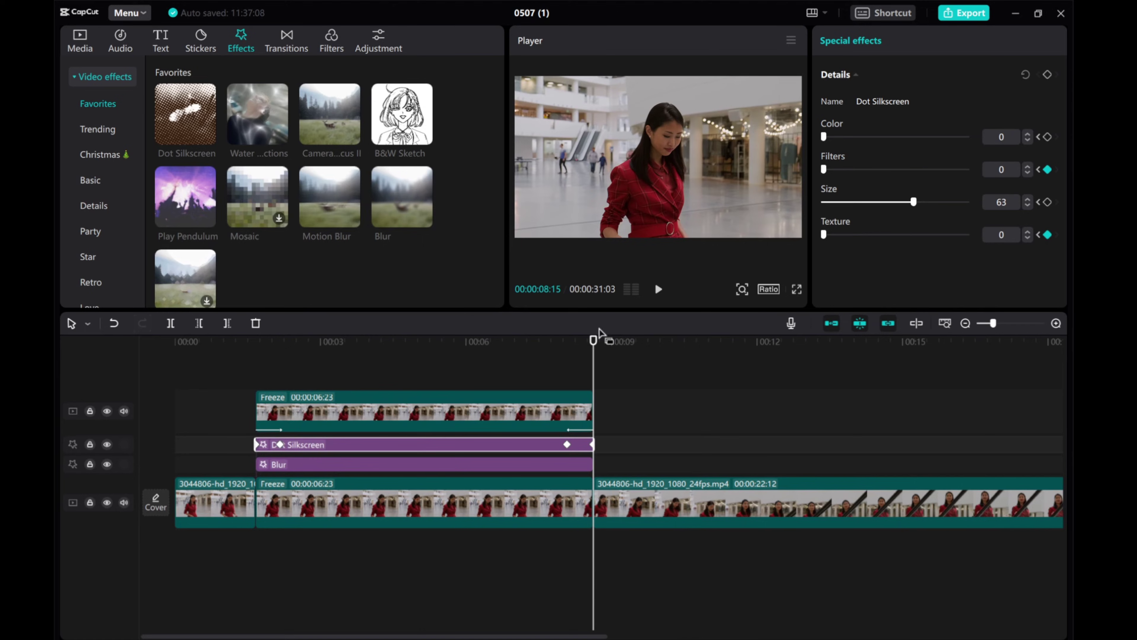
drag(593, 341, 255, 326)
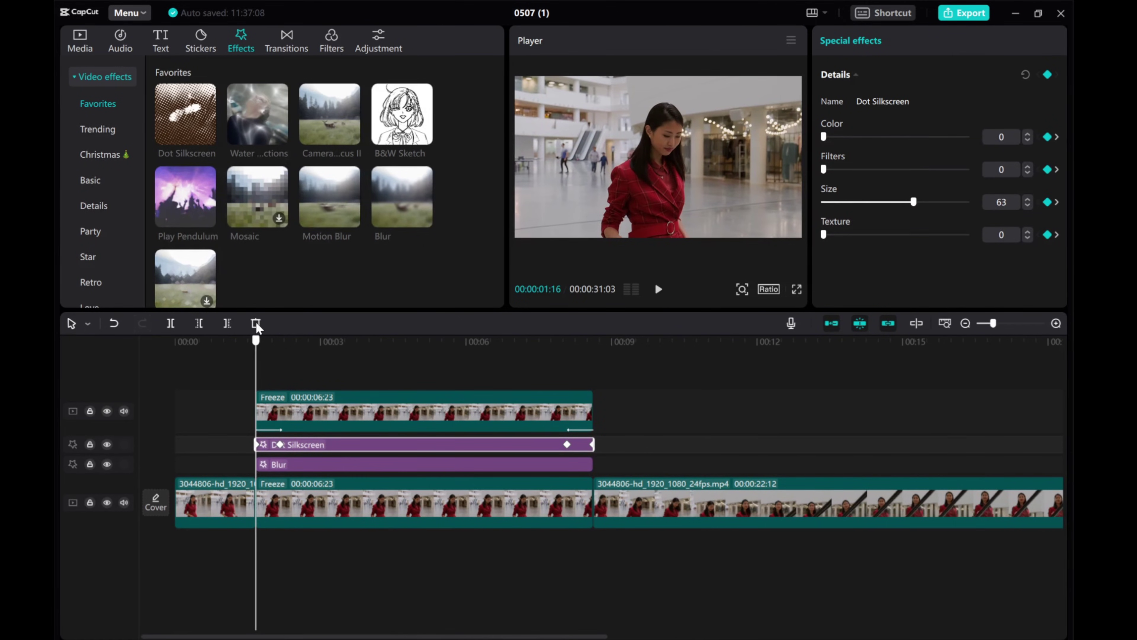
click(666, 294)
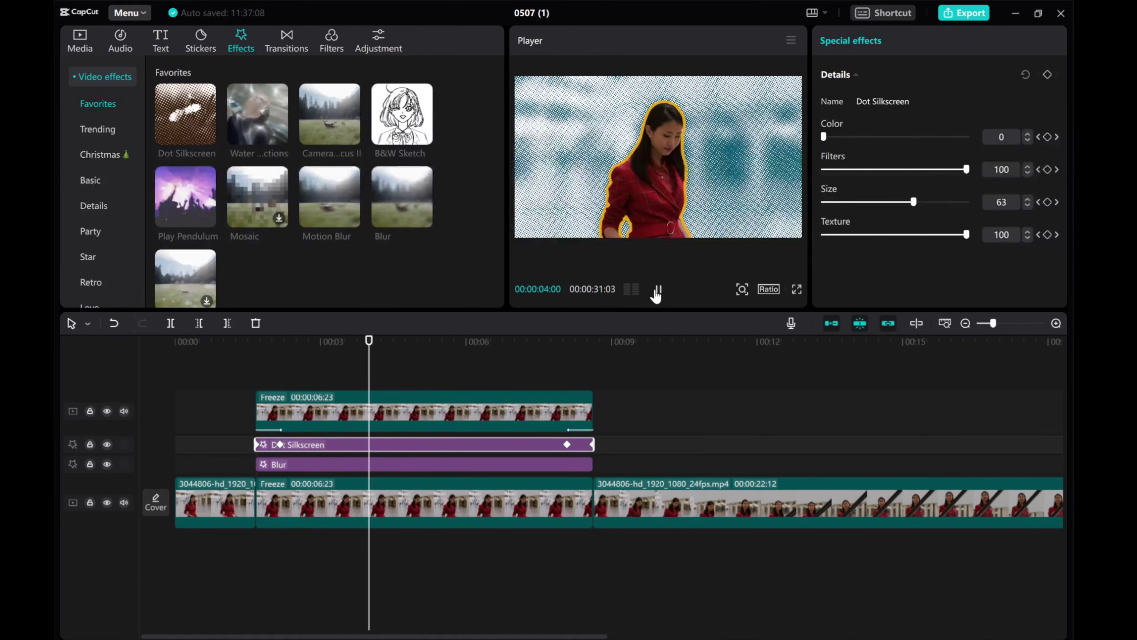
click(657, 293)
drag(403, 373, 549, 356)
click(655, 293)
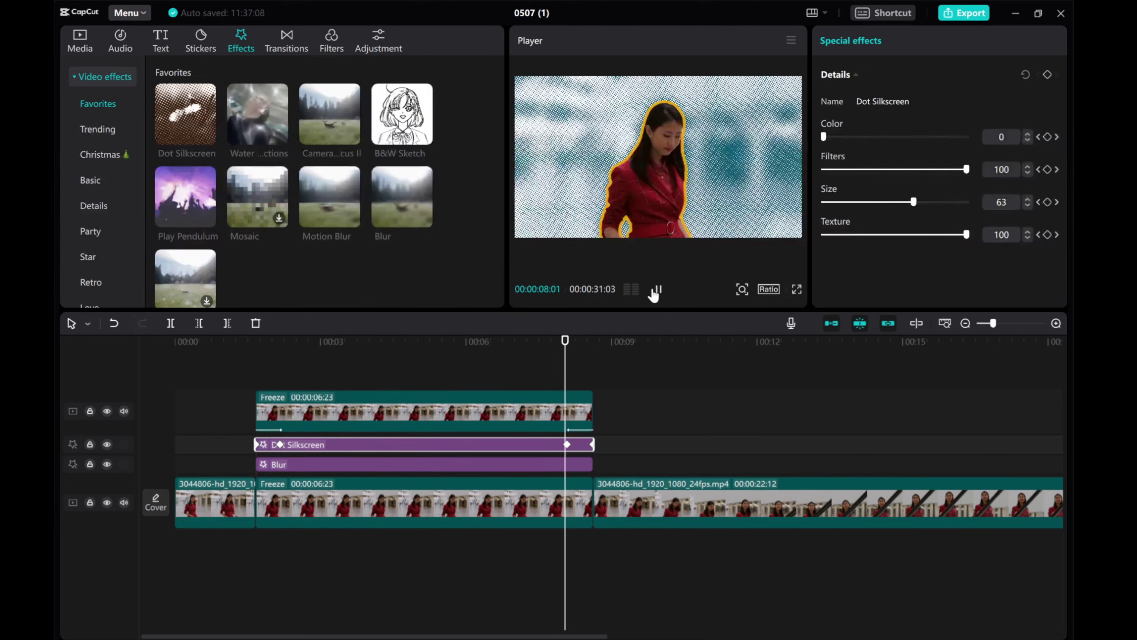
click(655, 292)
drag(627, 365, 257, 370)
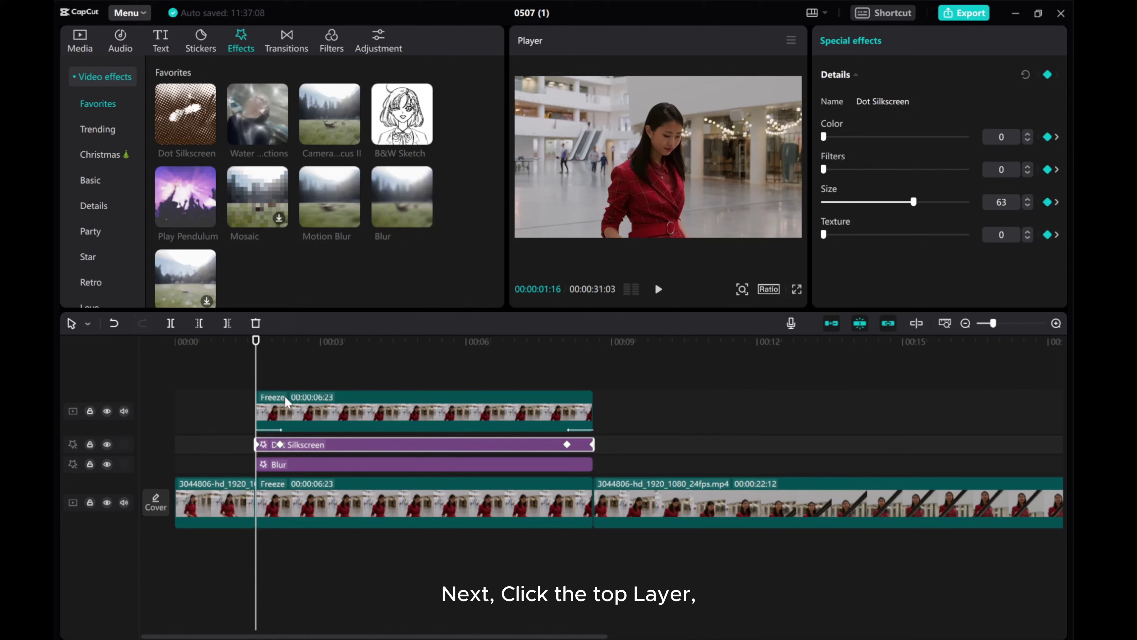
Keyframe the cutout's scale at 100% and grow it to 140% six frames later
click(282, 404)
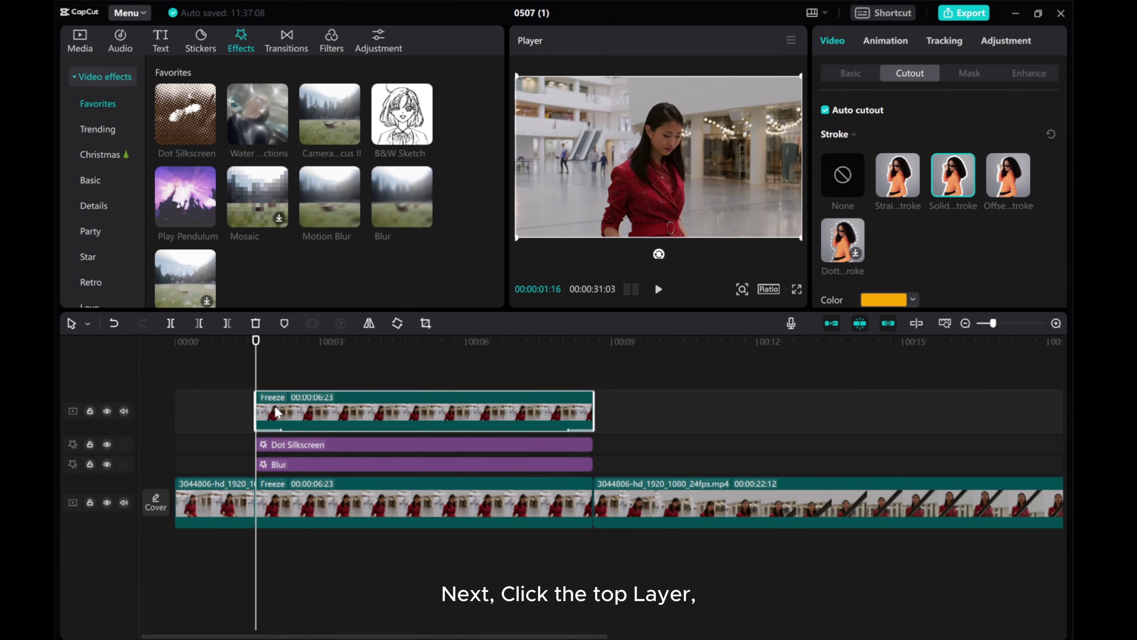
click(845, 73)
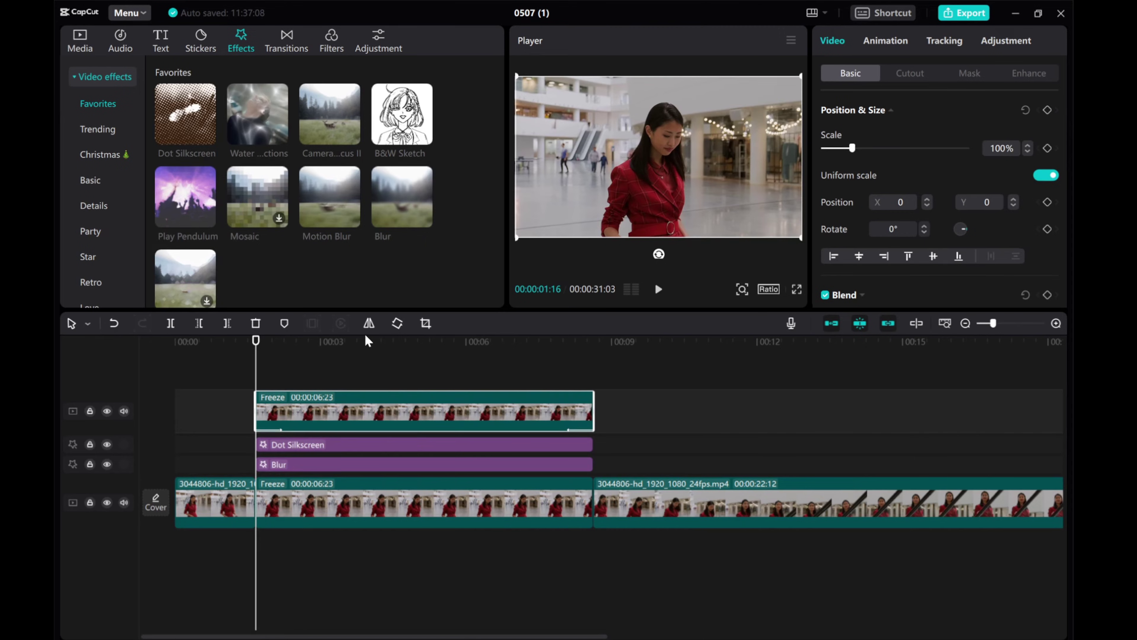
drag(259, 364, 280, 365)
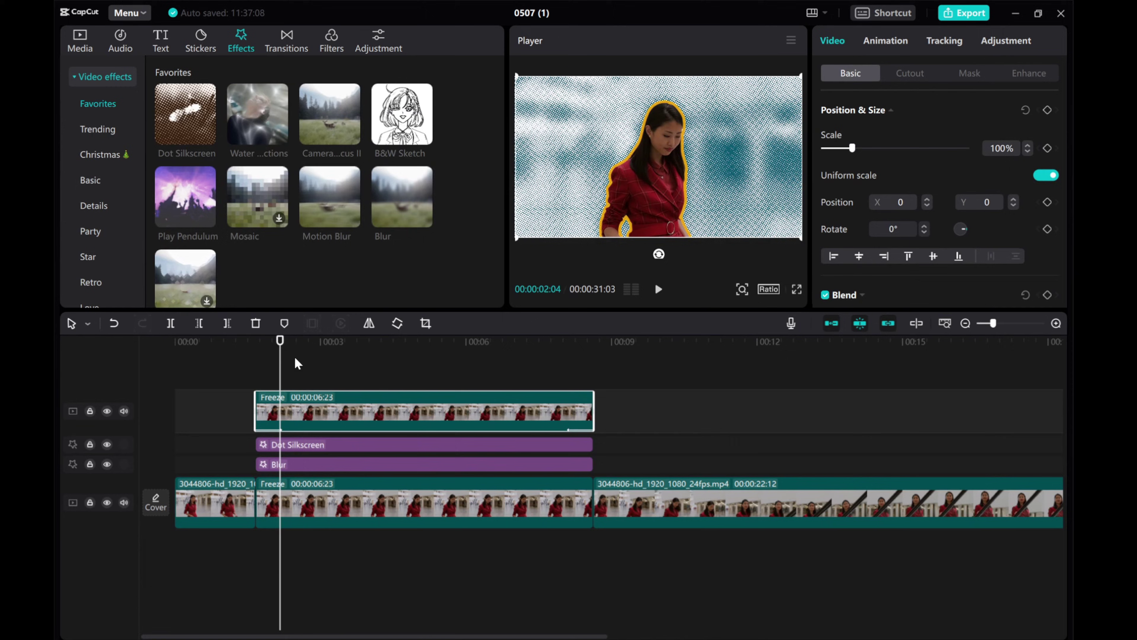
click(1047, 111)
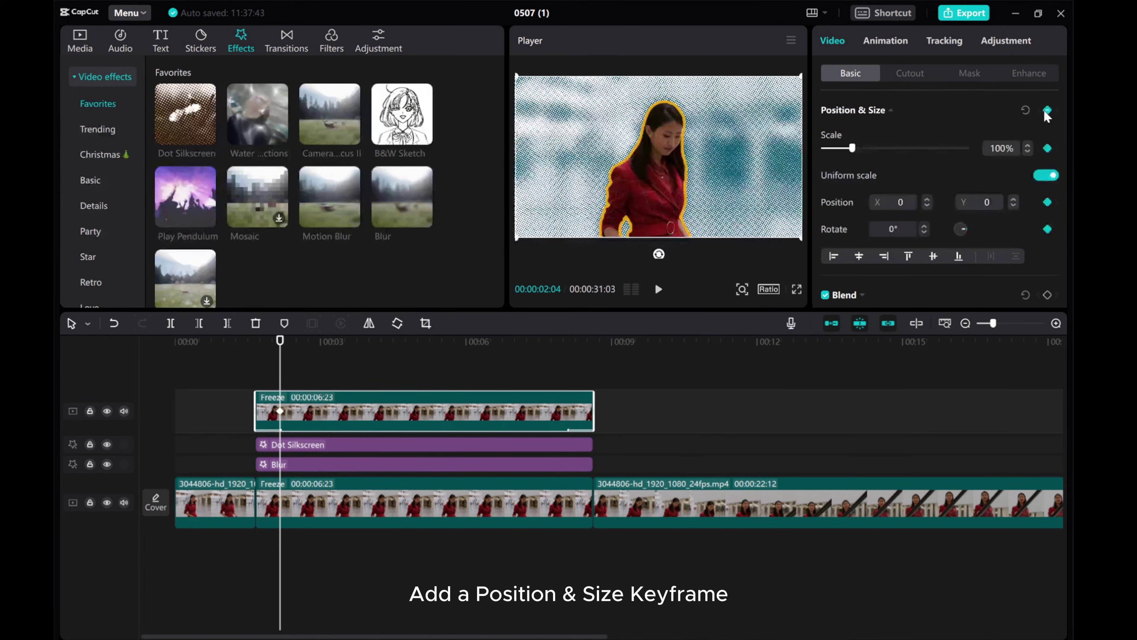
key(Right)
key(Right)
key(Right)
key(Right)
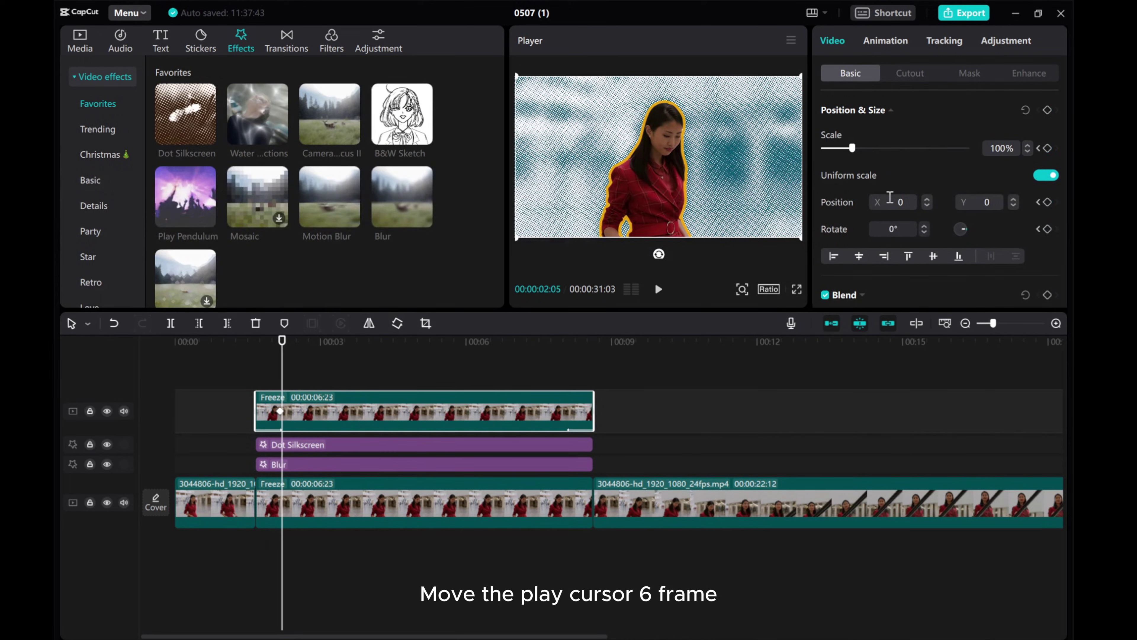
key(Right)
key(Right)
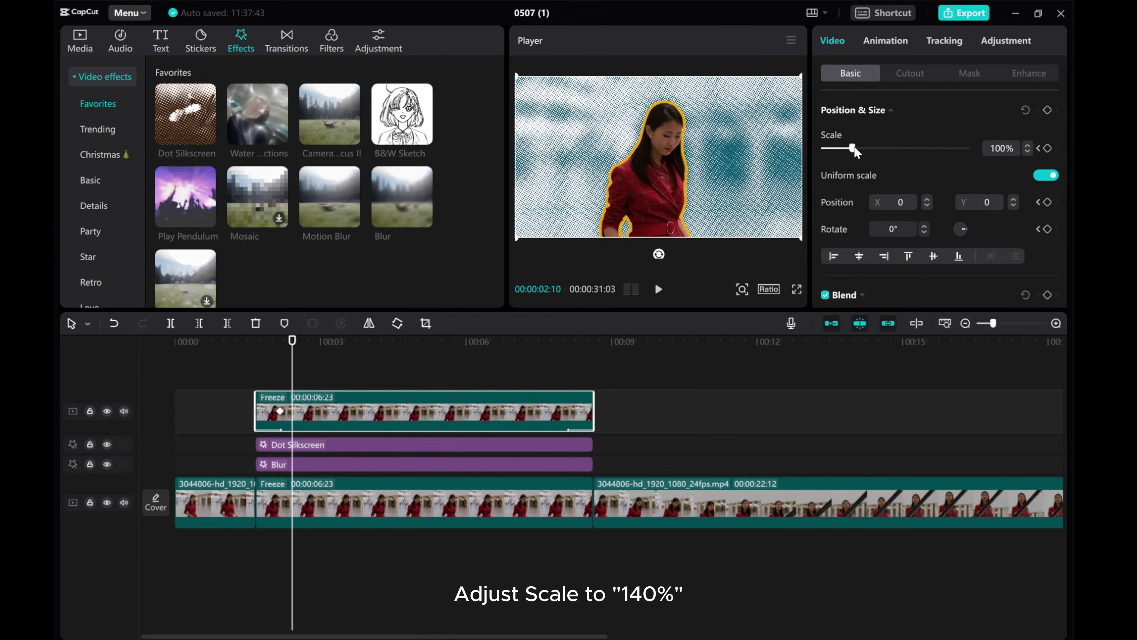
drag(854, 148, 864, 149)
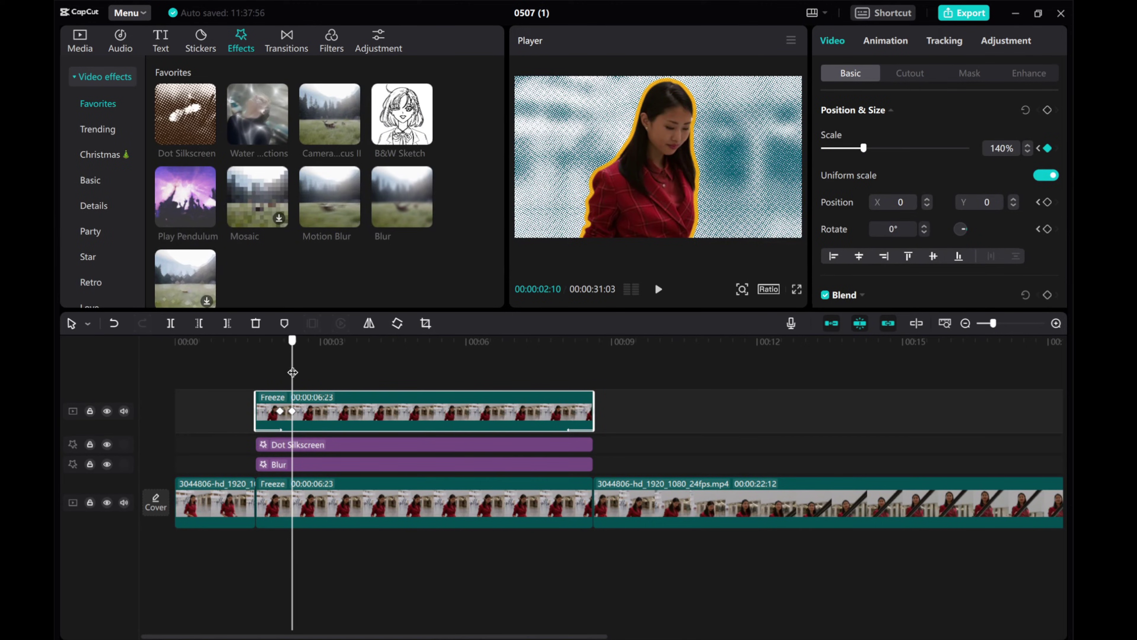
drag(292, 373, 569, 360)
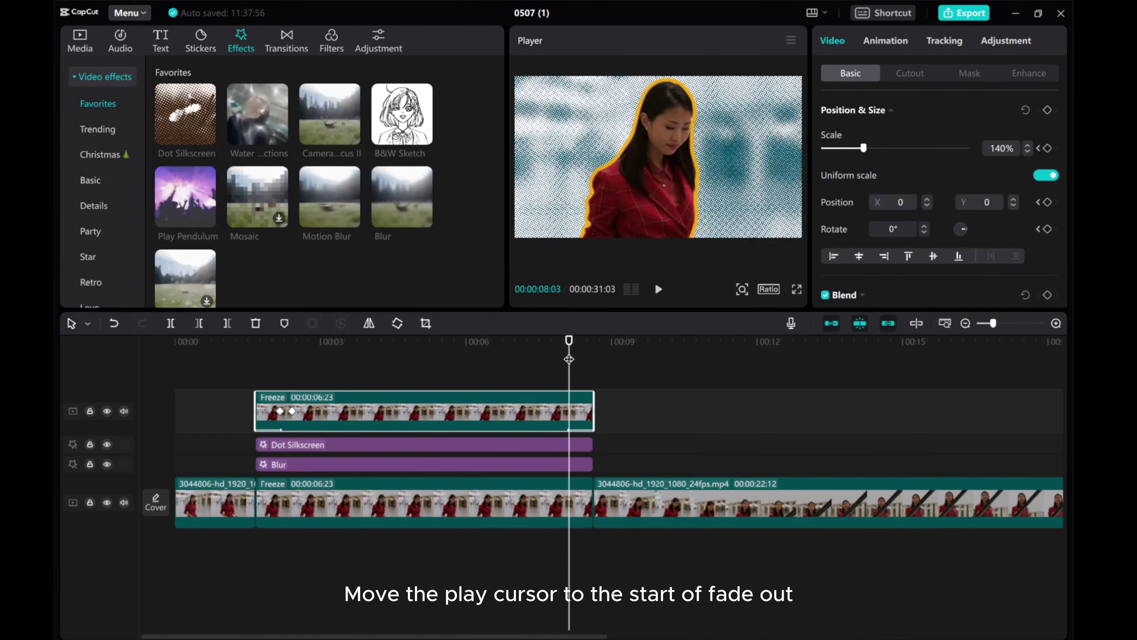
Keyframe 140% six frames before the fade out, then set Scale back to 100% at the fade-out start
key(Left)
key(Left)
key(Left)
key(Left)
key(Left)
key(Left)
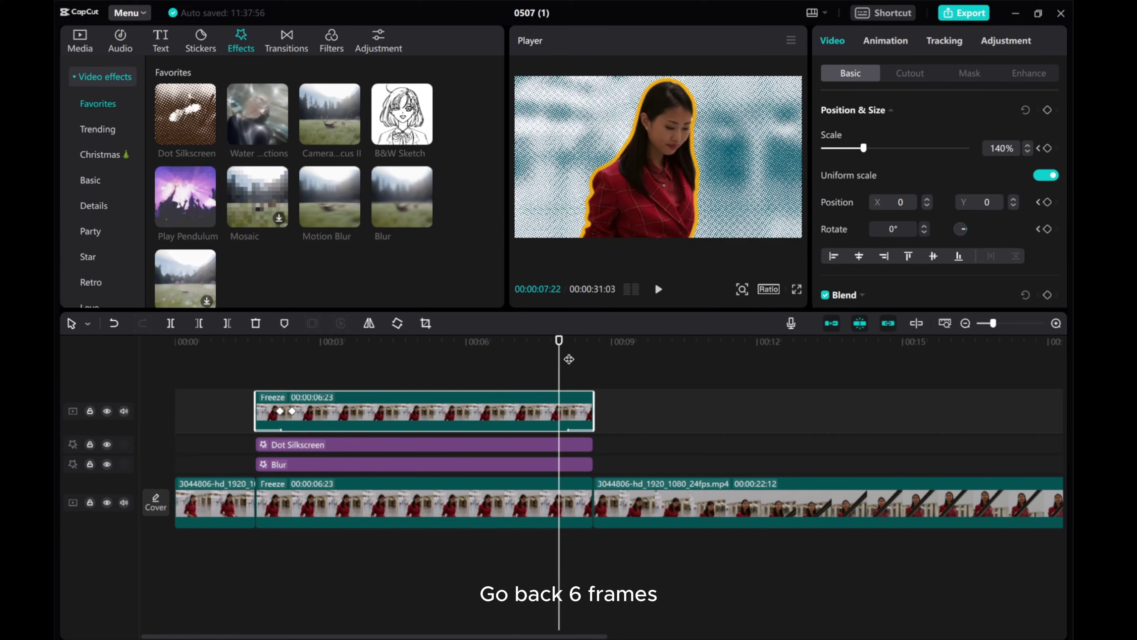
key(Left)
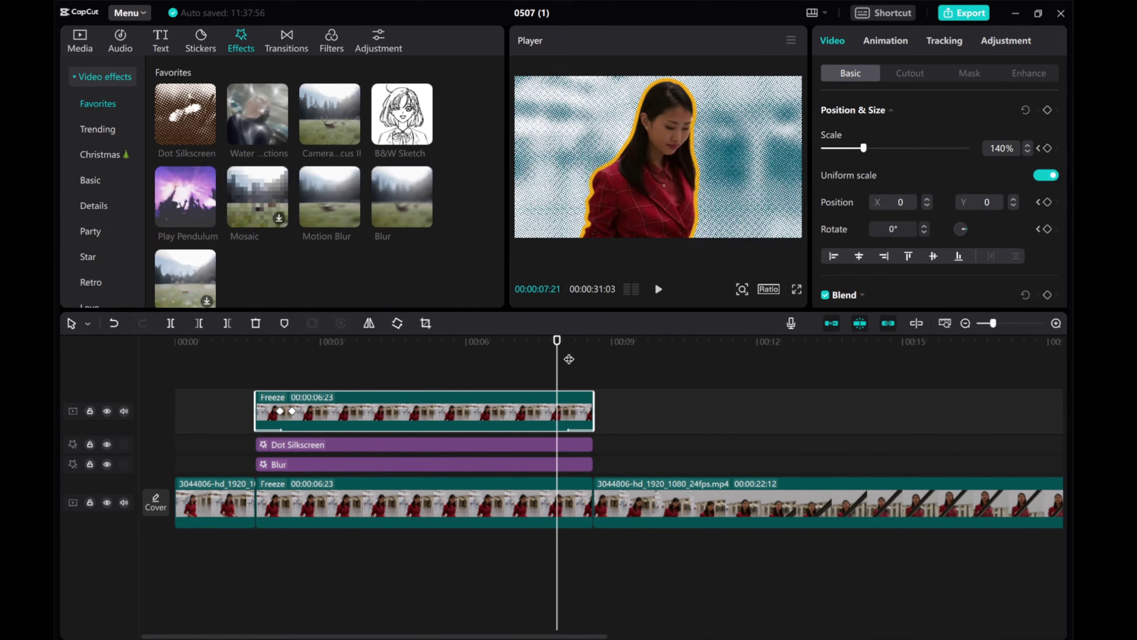
click(1047, 110)
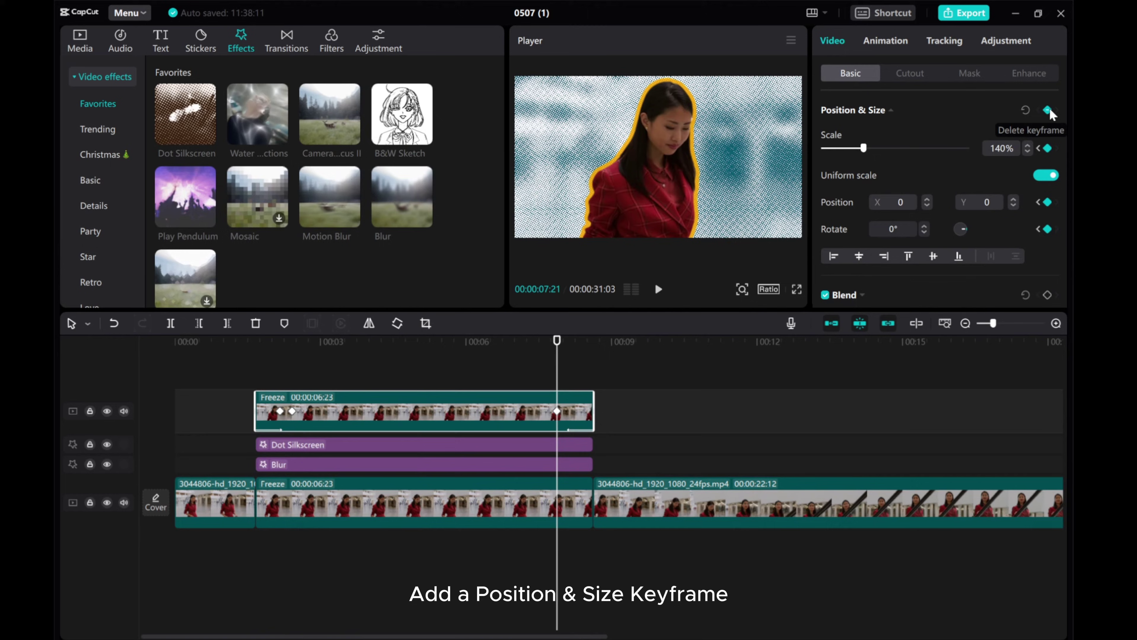
drag(557, 372, 569, 370)
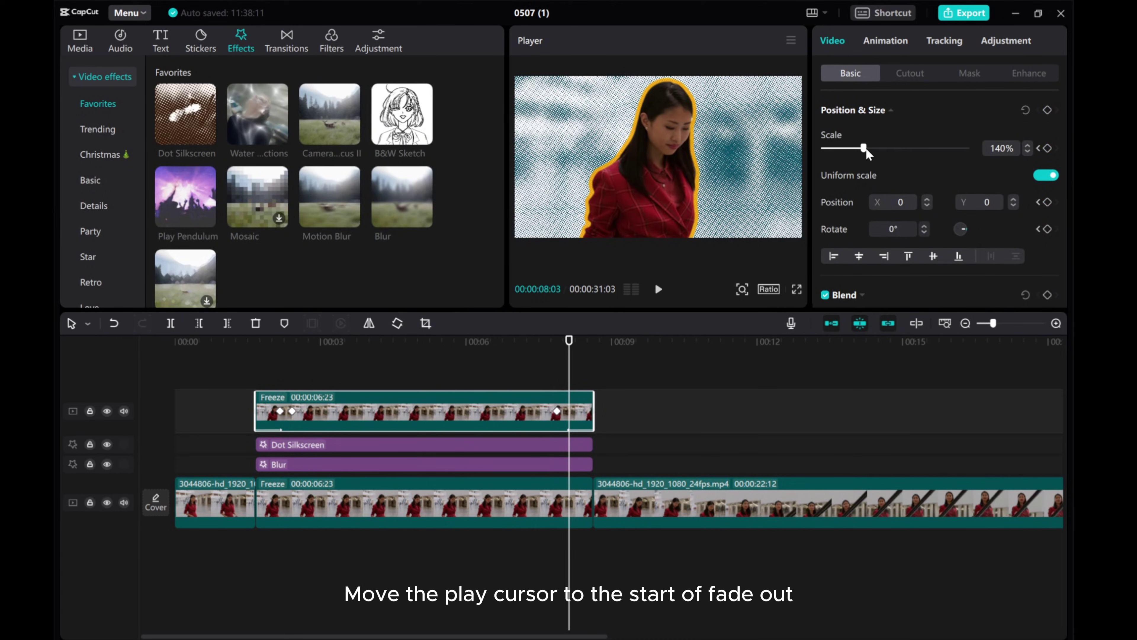
drag(993, 147, 1009, 148)
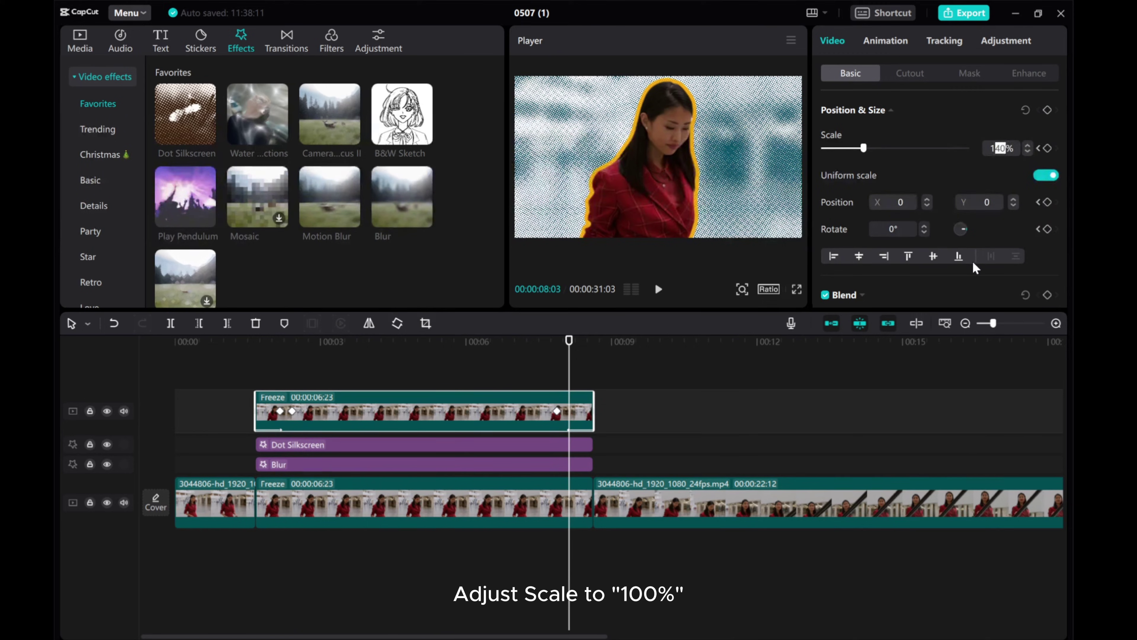
text(00)
key(Return)
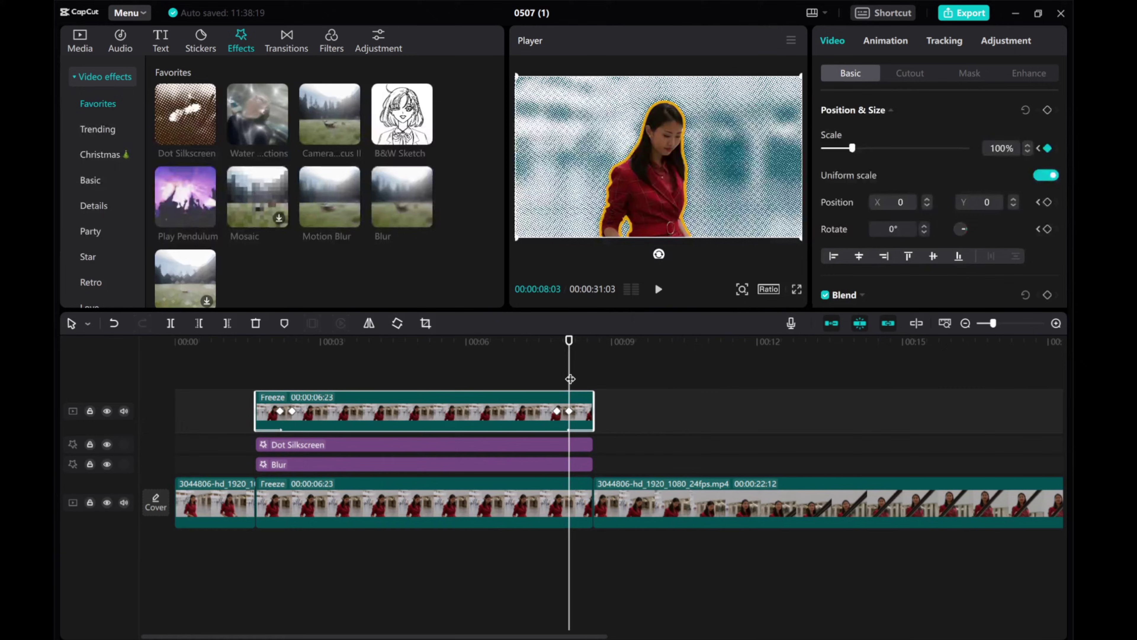
drag(569, 379, 255, 364)
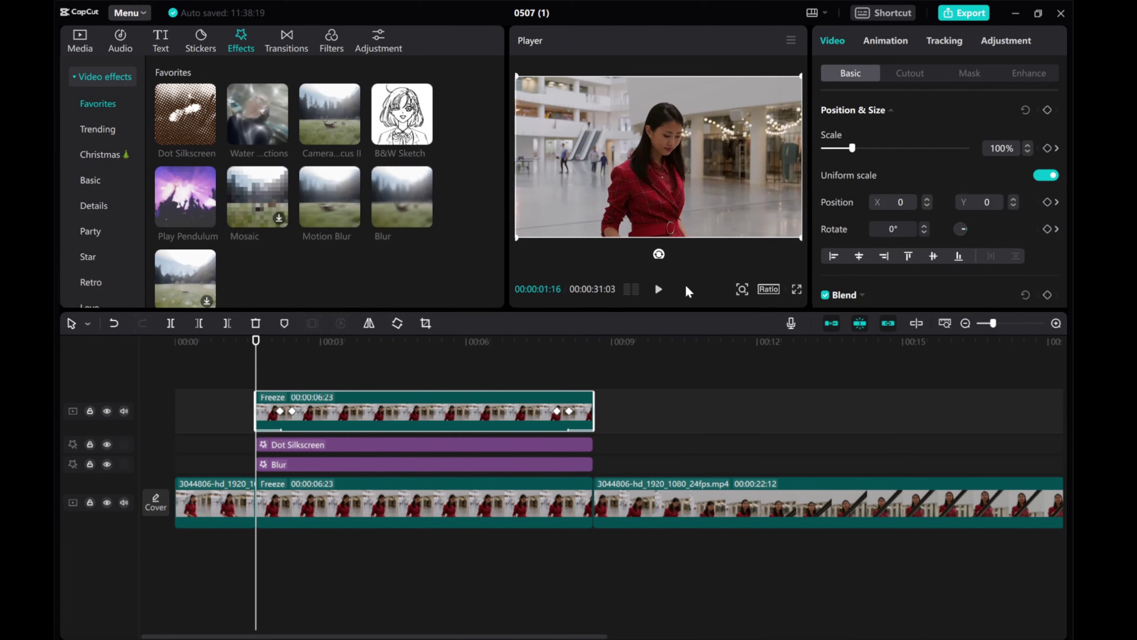
click(660, 296)
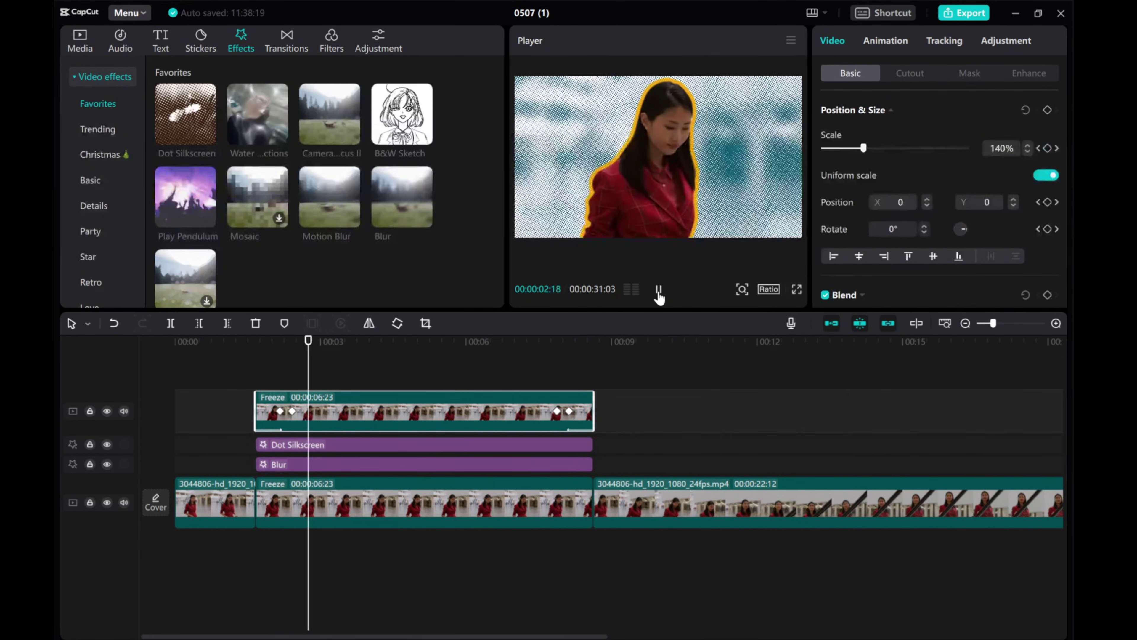
click(659, 292)
drag(348, 375, 547, 363)
click(657, 291)
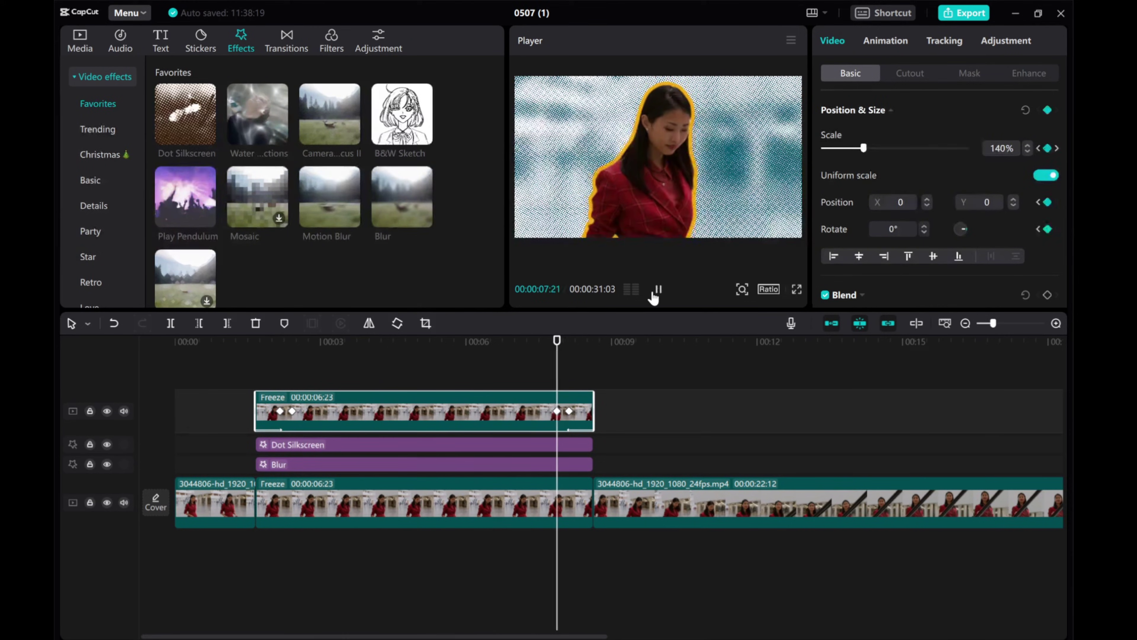
click(657, 290)
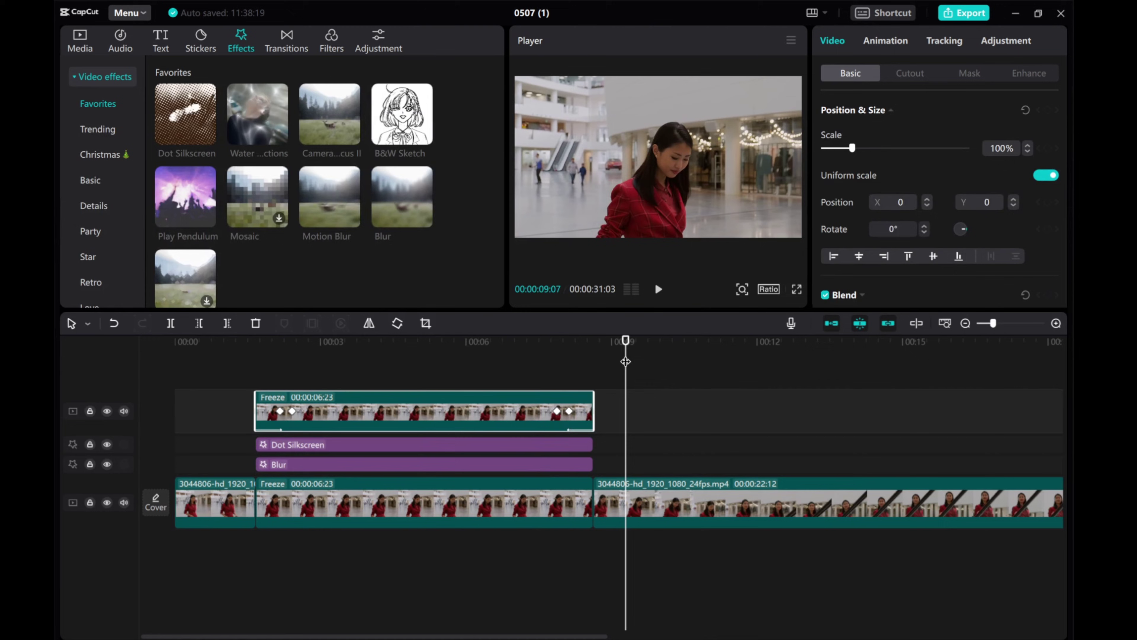
drag(626, 362, 536, 366)
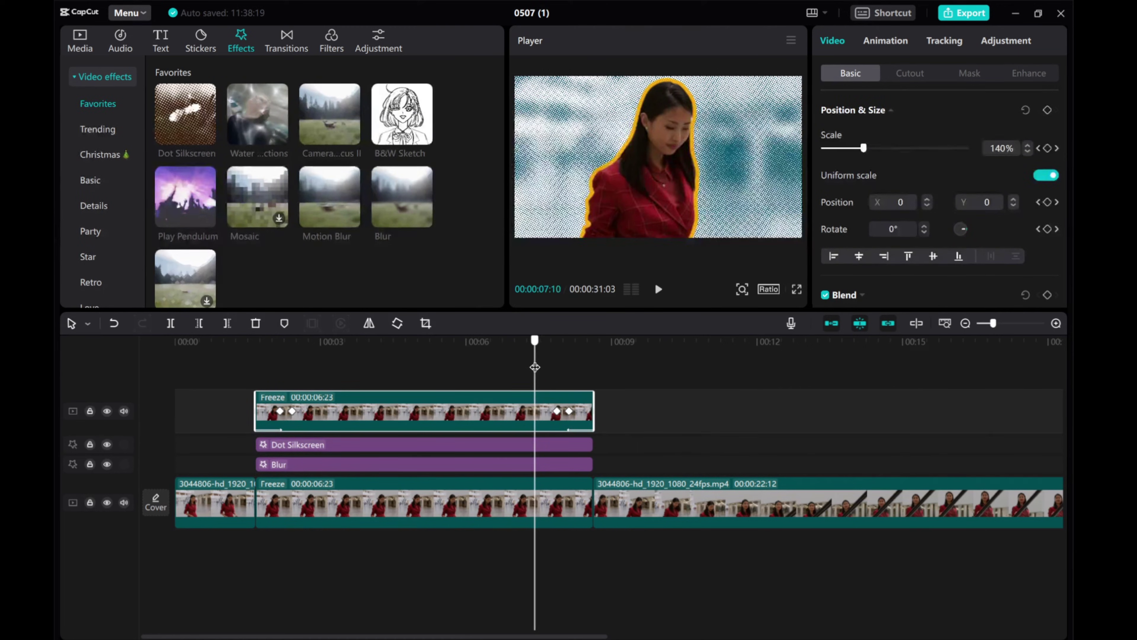
click(657, 290)
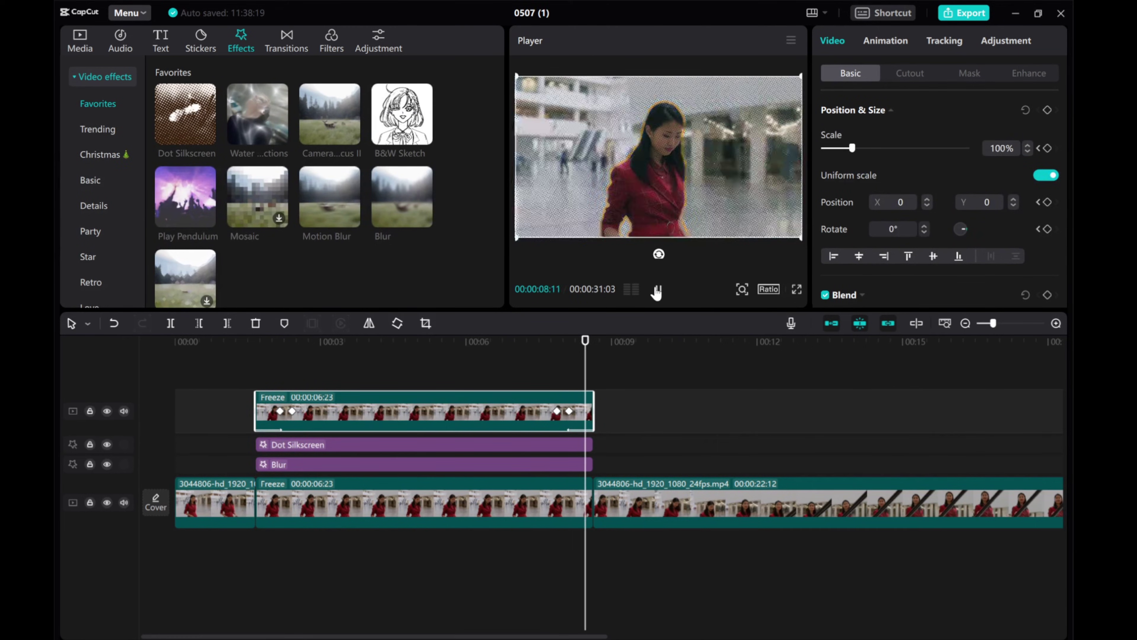
click(657, 290)
drag(627, 359, 257, 363)
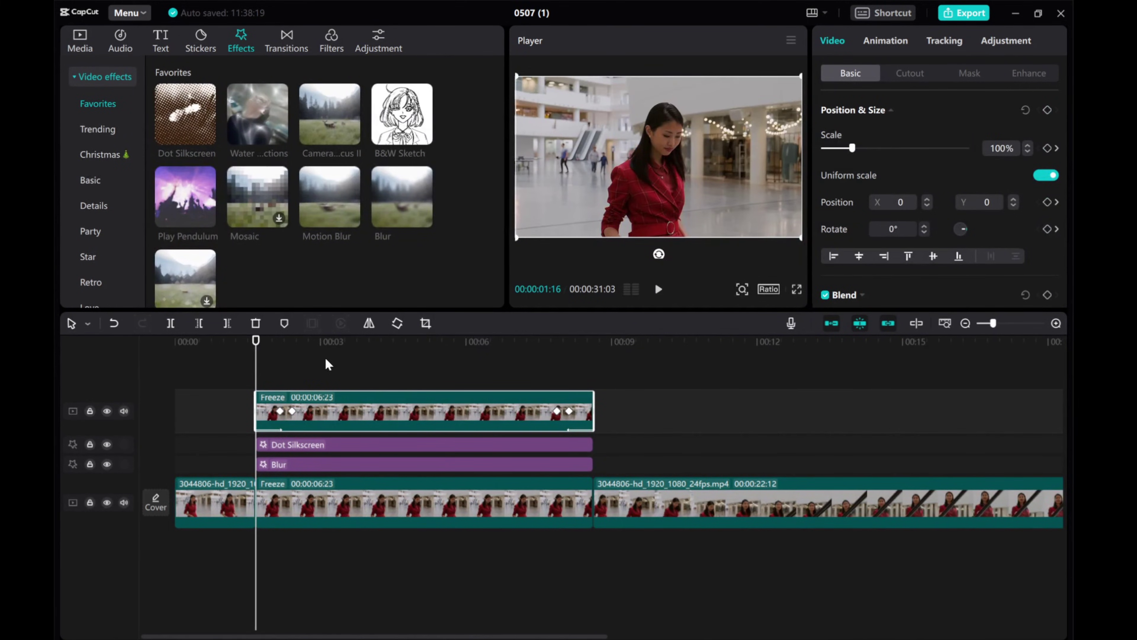
Browse the Trending text templates, adding and then deleting a Daily VLOG title
click(160, 41)
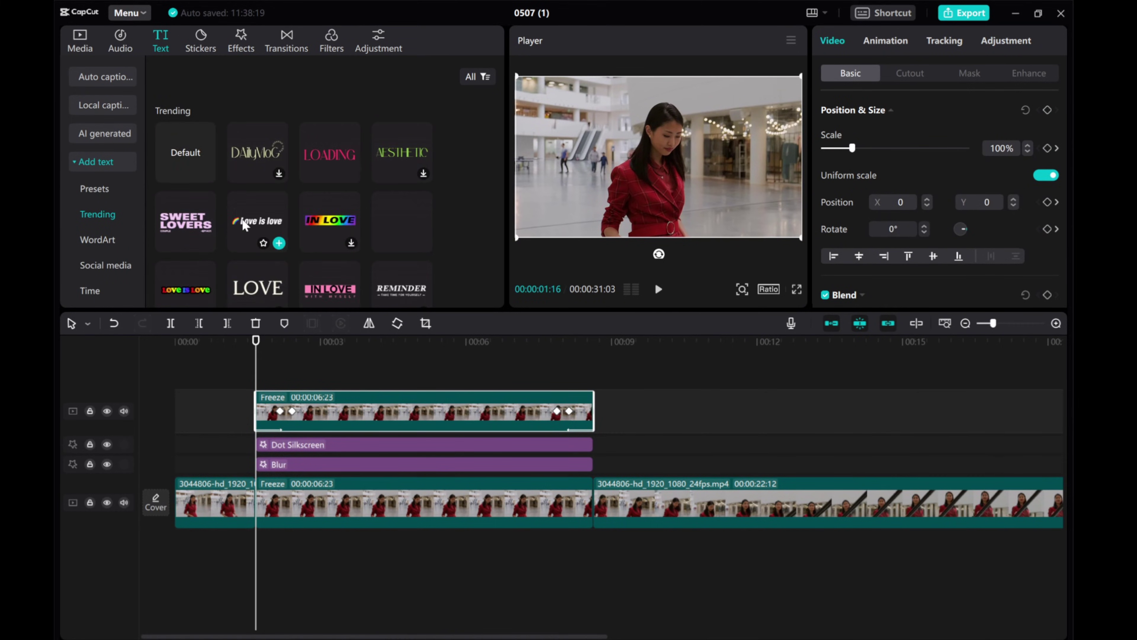
scroll(209, 229, down, 5)
scroll(225, 251, down, 3)
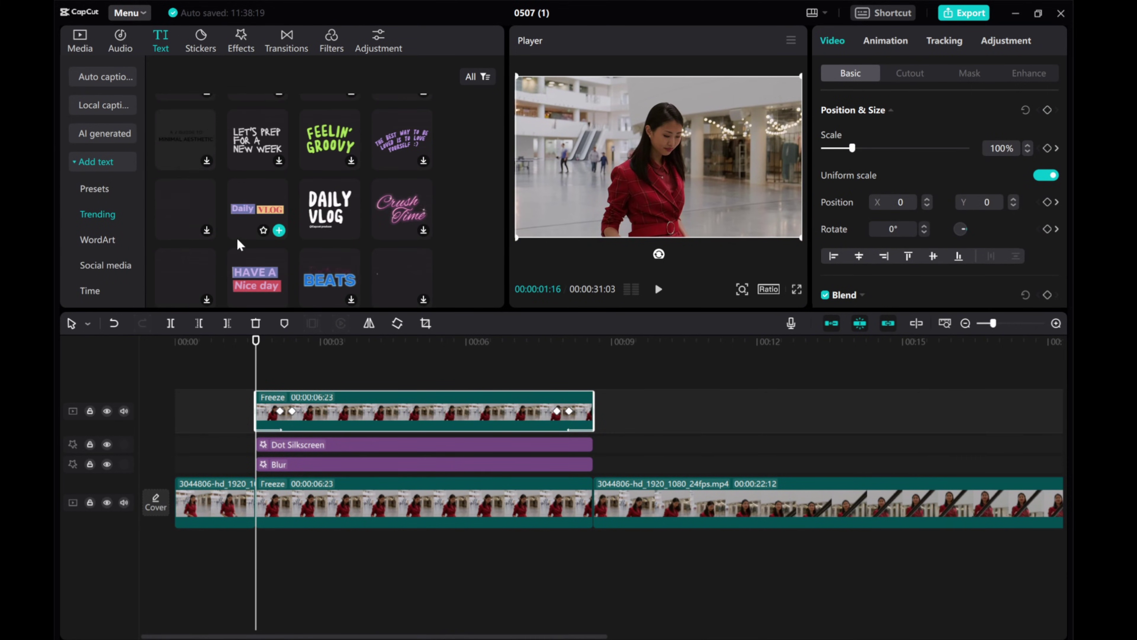
click(258, 209)
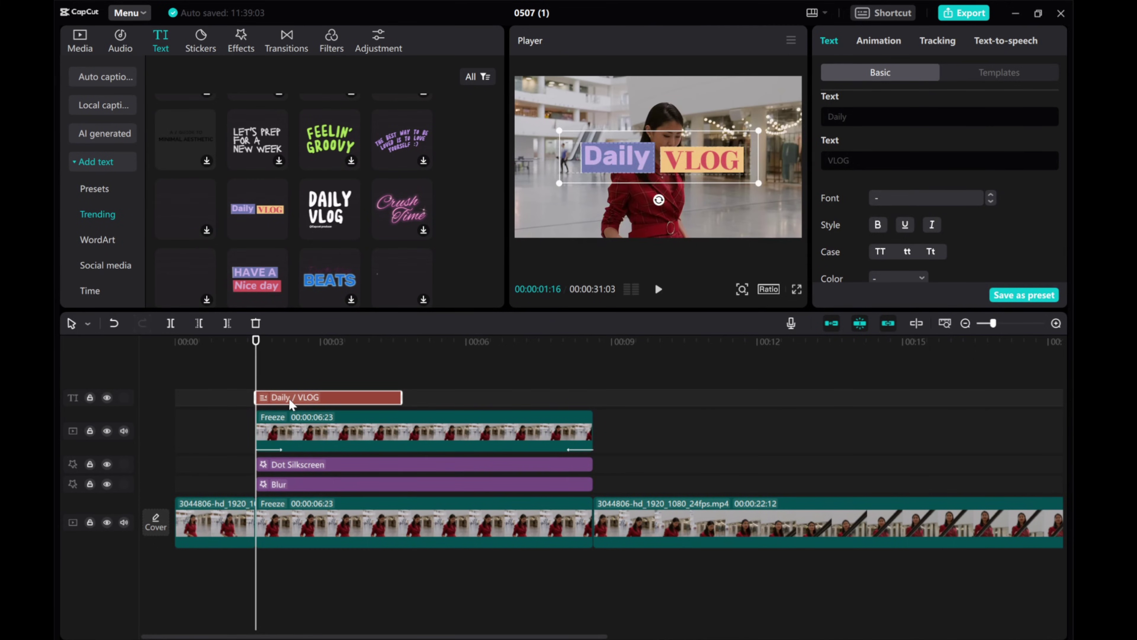
key(Delete)
click(251, 267)
click(330, 209)
scroll(238, 223, down, 3)
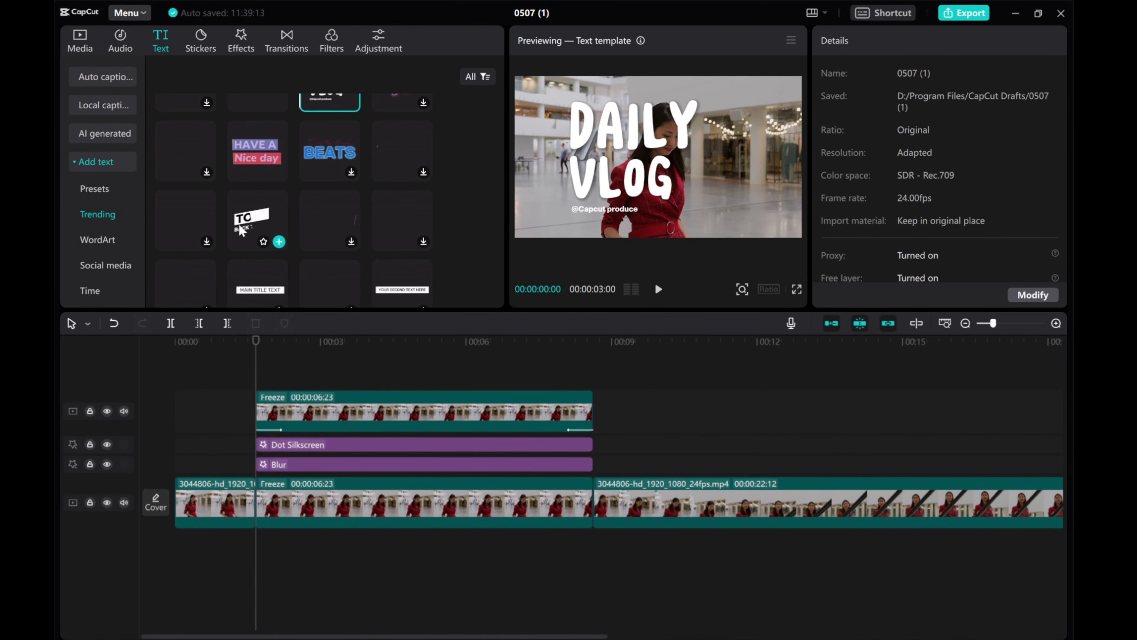
Add the TODAY / BACK TO NATURE template and stretch it to the freeze clip's end
click(246, 224)
click(320, 223)
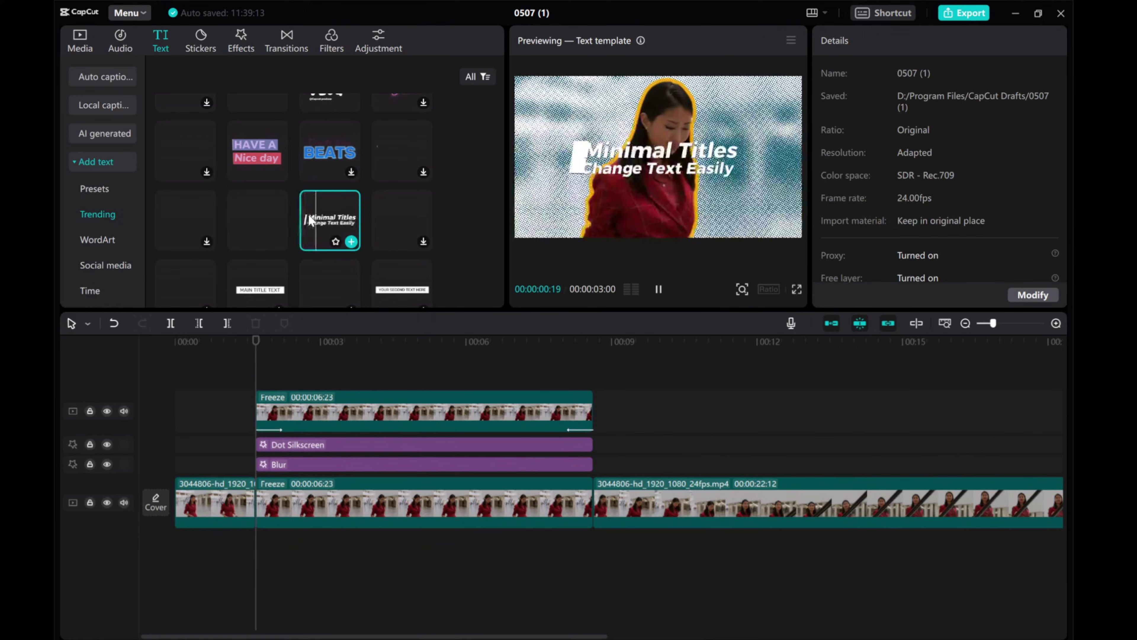
click(249, 221)
click(279, 242)
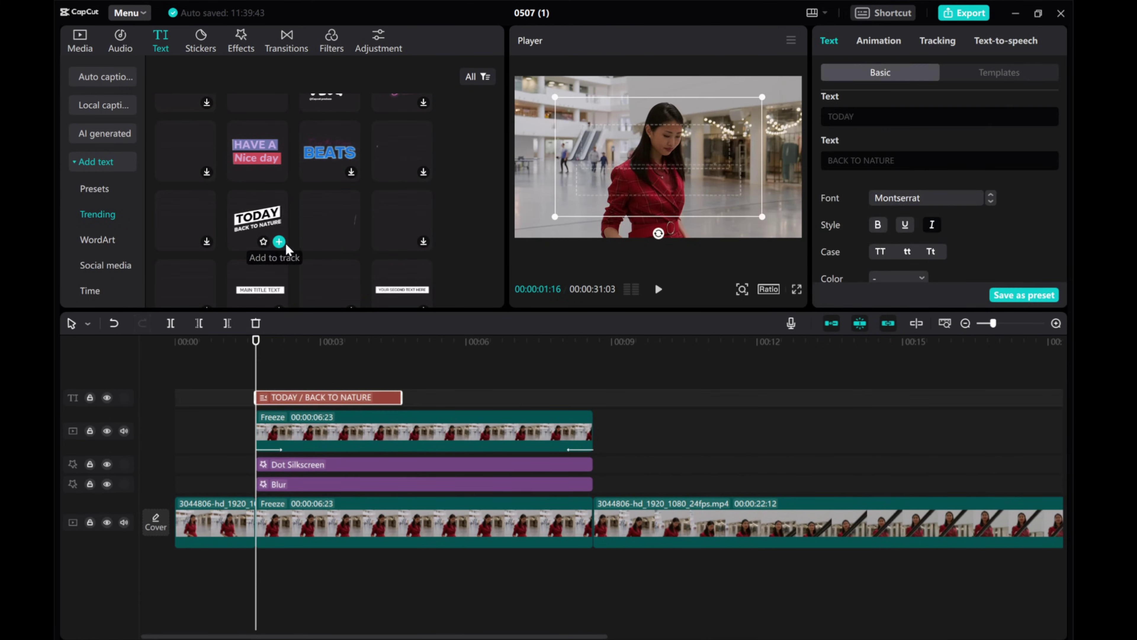
drag(405, 397, 593, 397)
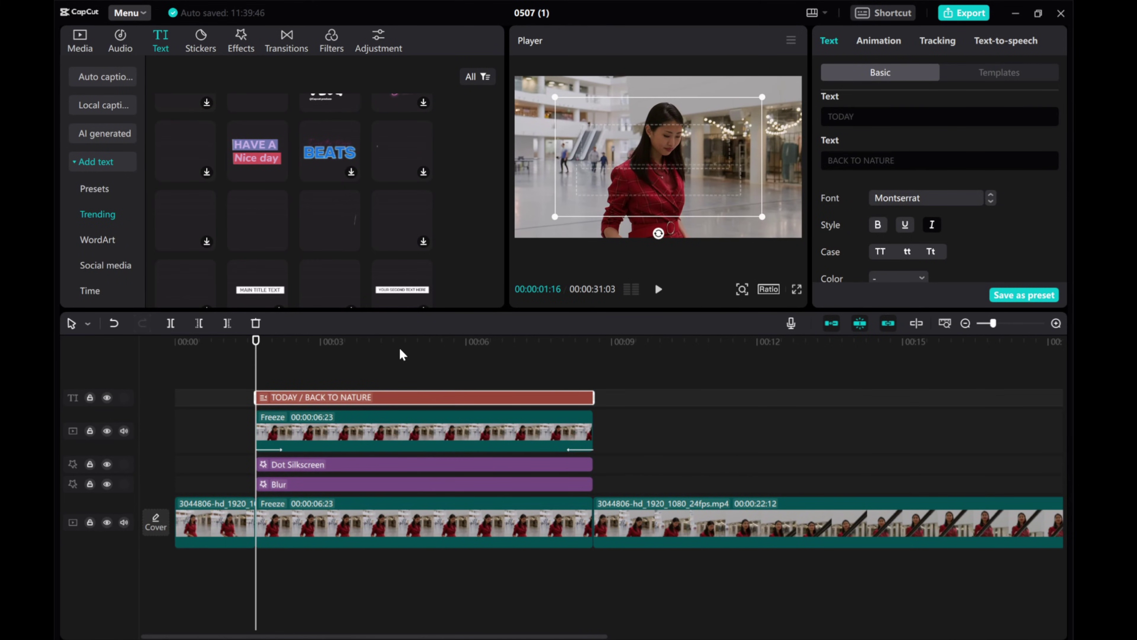
Move the TODAY / BACK TO NATURE title lower and shrink it slightly, previewing the result
click(656, 291)
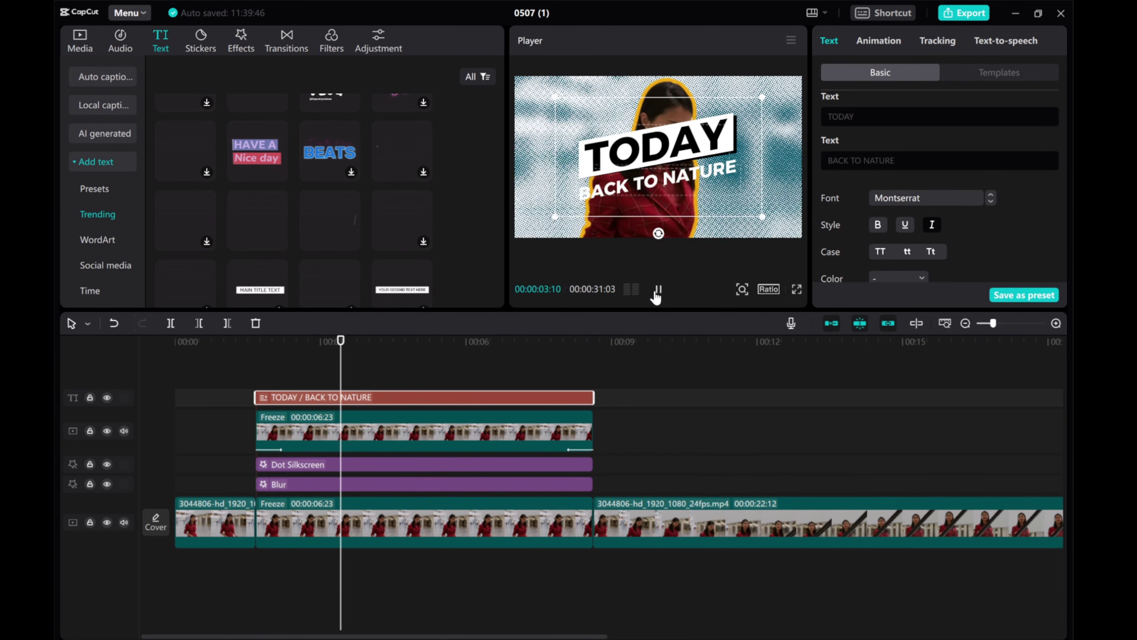
click(657, 291)
drag(617, 184, 617, 217)
drag(763, 249, 751, 246)
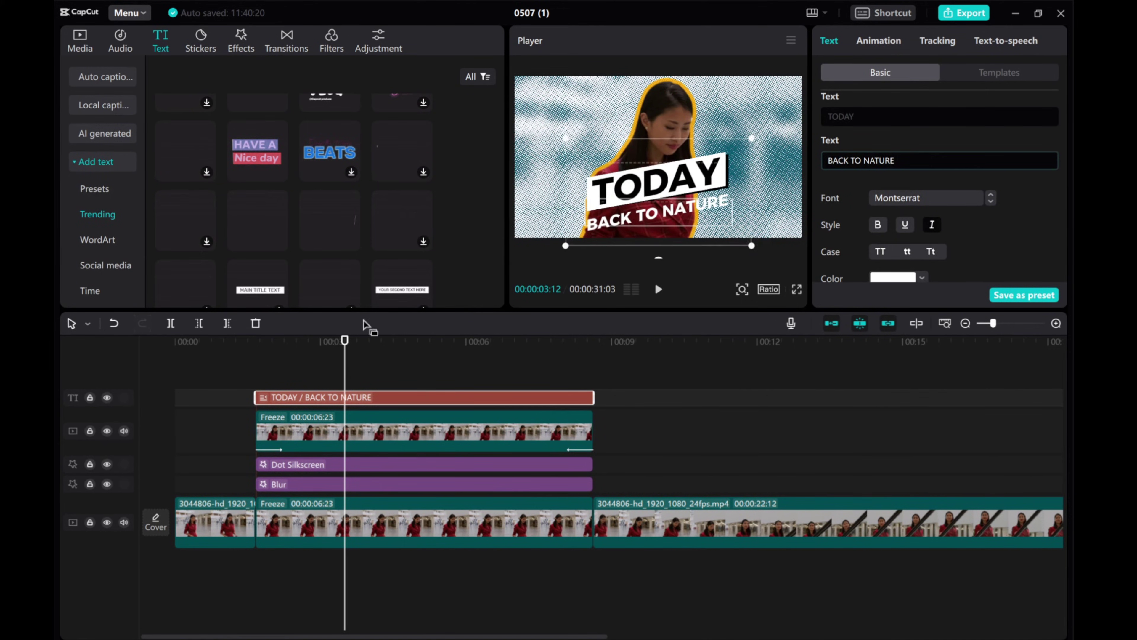
drag(345, 341, 308, 341)
click(656, 290)
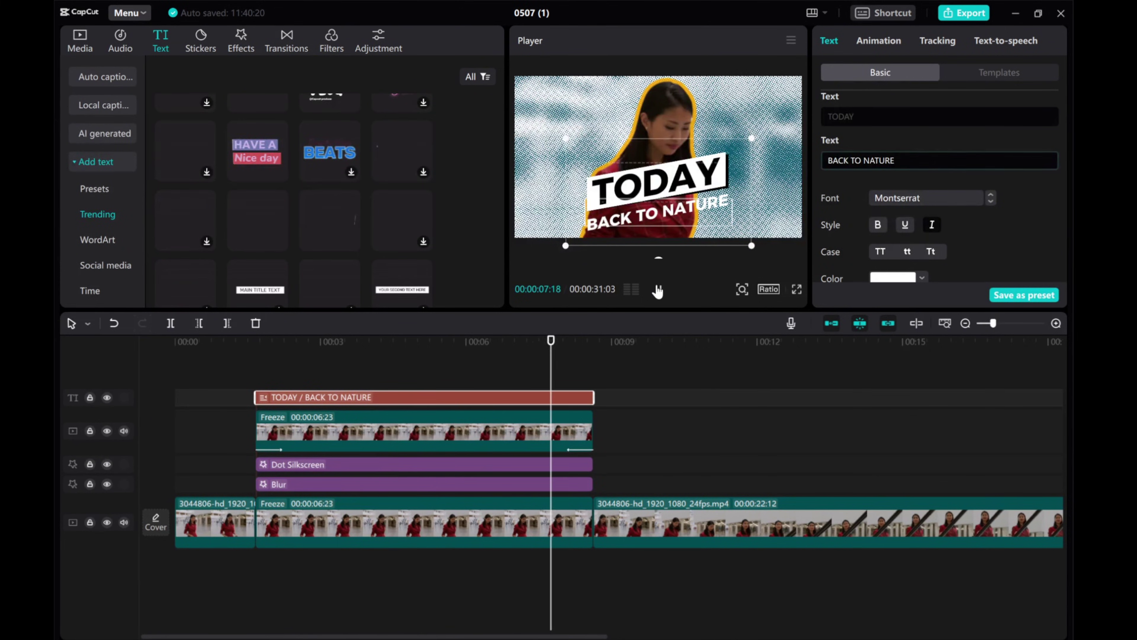
click(657, 290)
Trim the title to start slightly later, park the playhead at 00:00:07:21, and reselect the title
click(551, 341)
drag(254, 397, 267, 397)
click(542, 381)
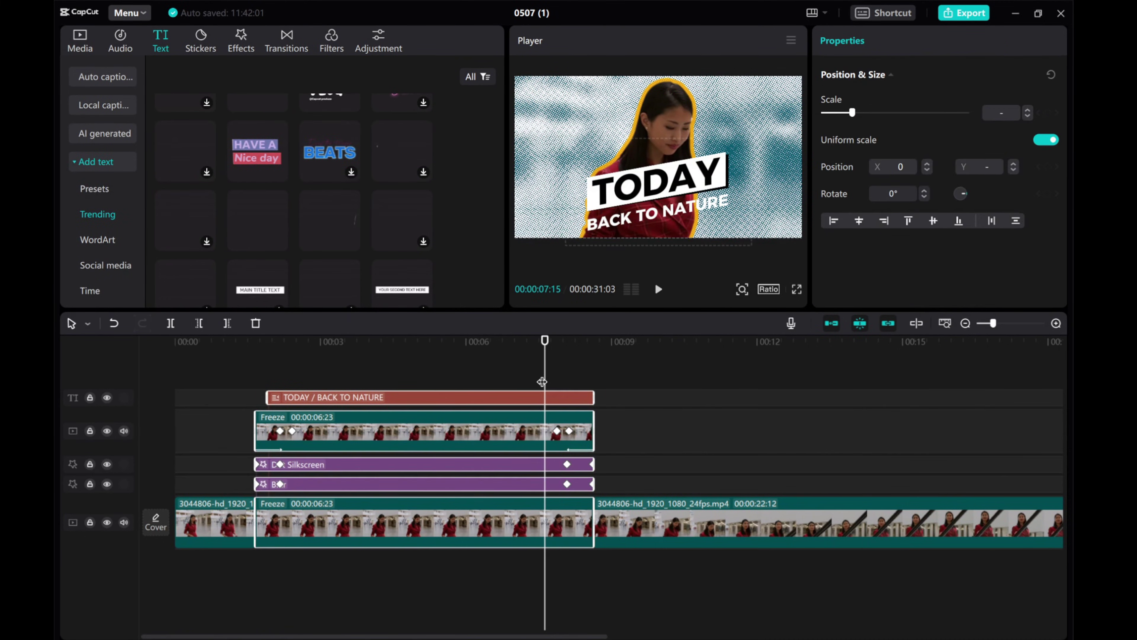
drag(542, 381, 556, 384)
click(536, 399)
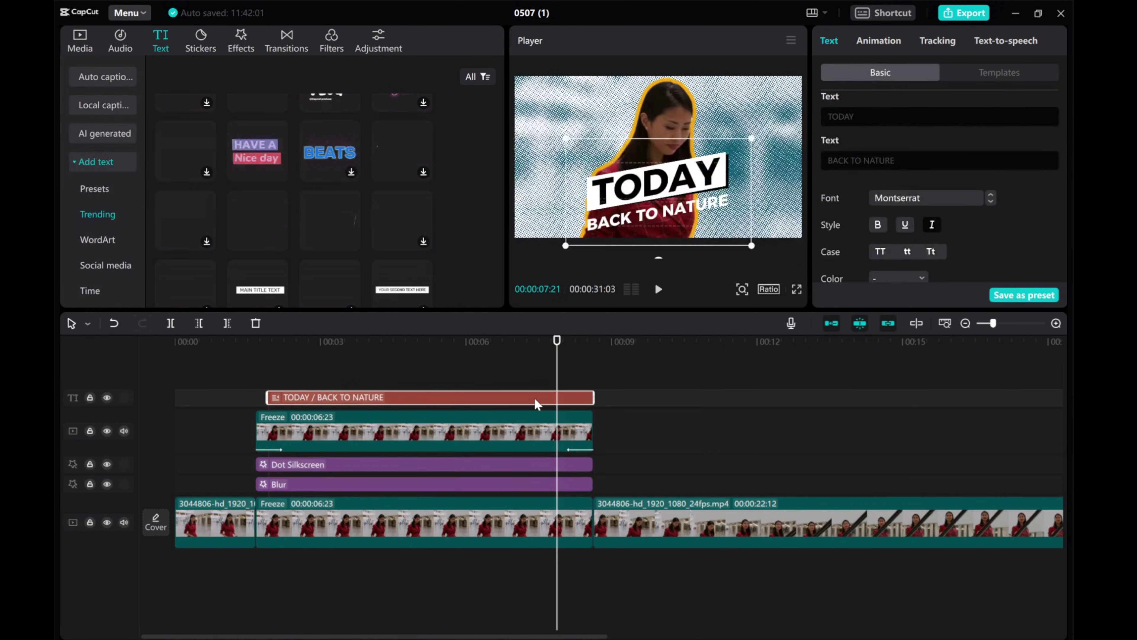
click(534, 429)
click(538, 399)
Make the title a compound clip with Scale keyframes: 100%, 65% at 00:00:08:03, 1% at 00:00:08:15
right_click(476, 401)
click(522, 537)
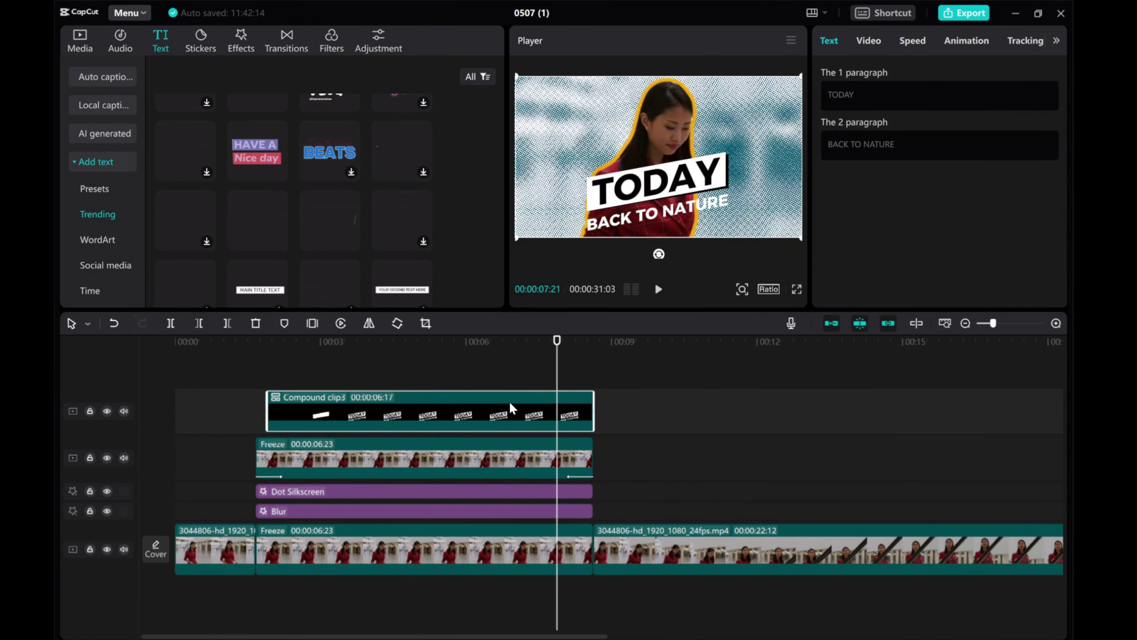
click(866, 42)
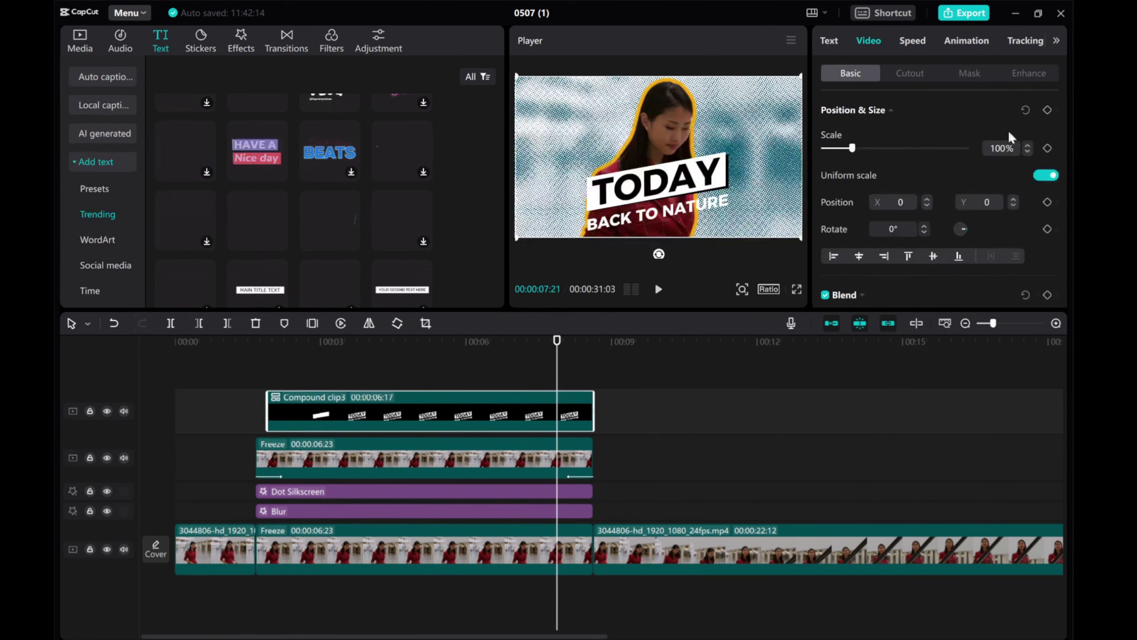
click(1047, 148)
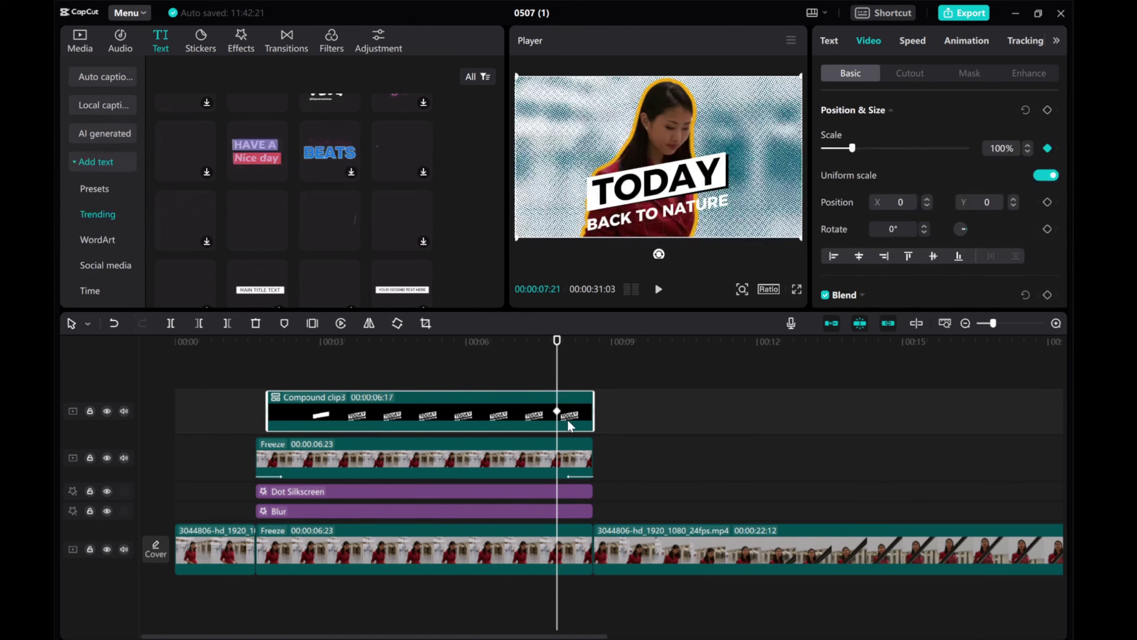
click(569, 388)
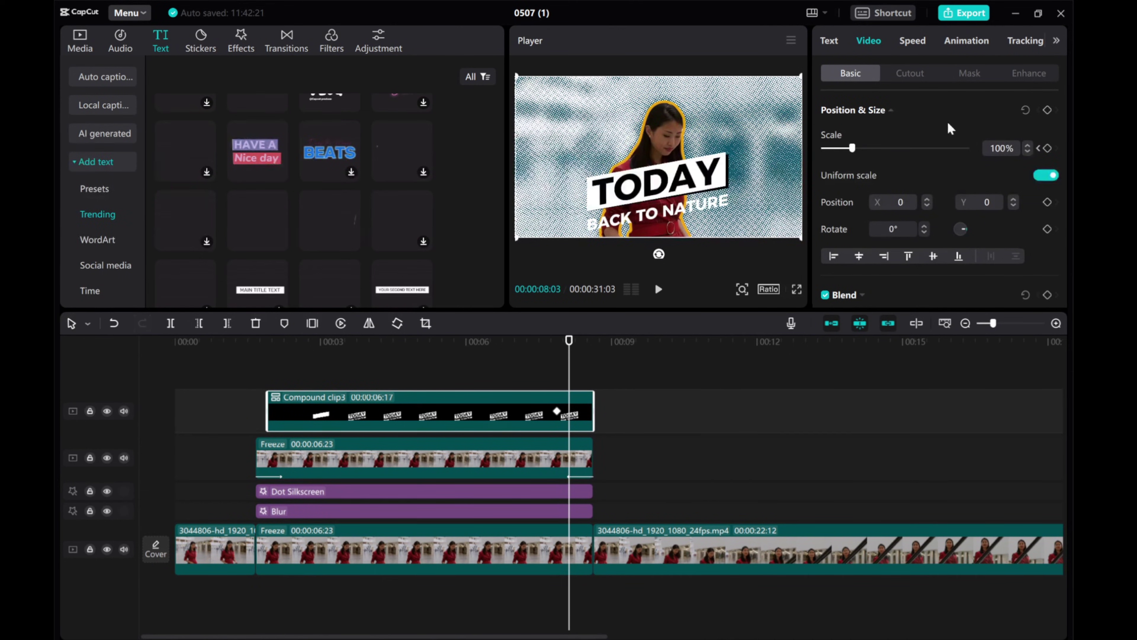
drag(852, 148, 843, 149)
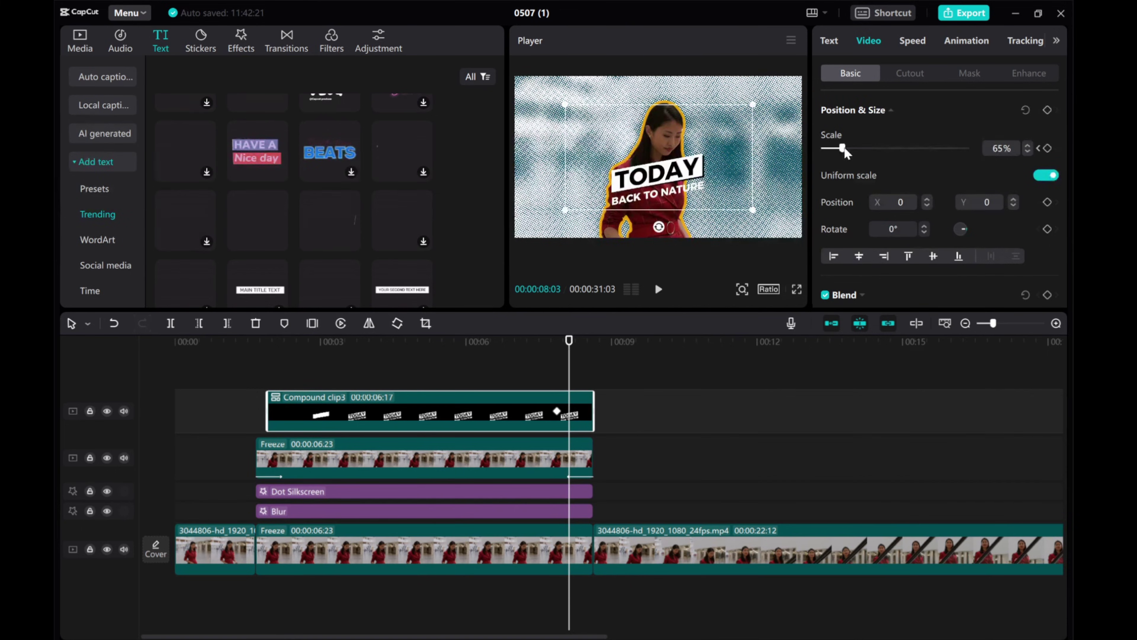
drag(569, 374, 591, 373)
drag(843, 149, 823, 148)
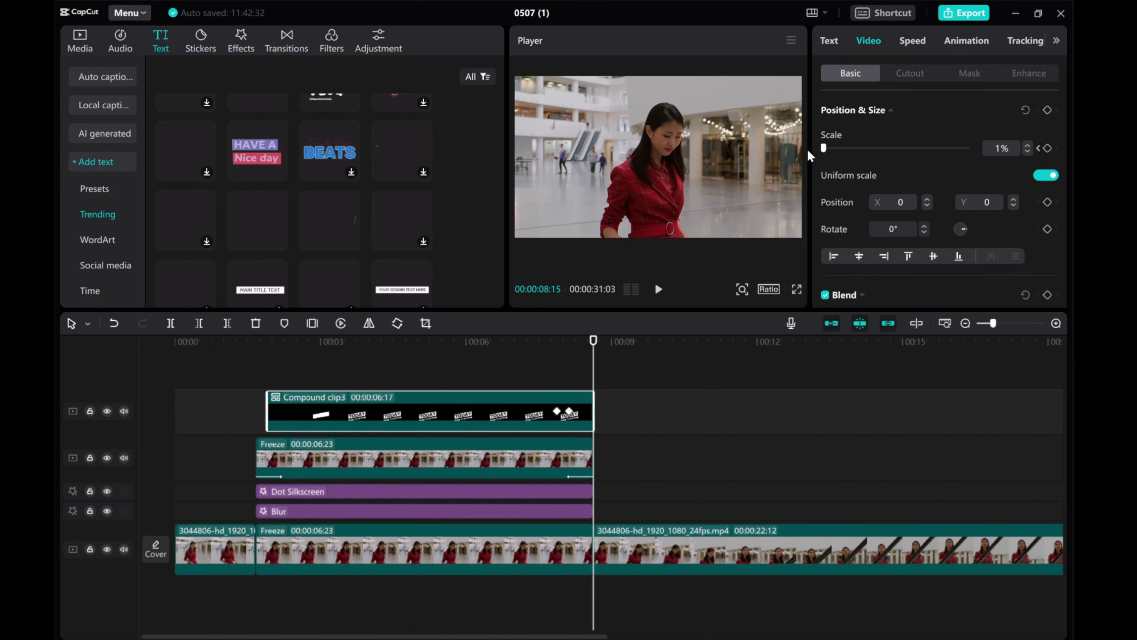
drag(595, 362, 535, 372)
Preview the freeze-frame section with the shrinking title, pausing at 00:00:09:16
click(658, 289)
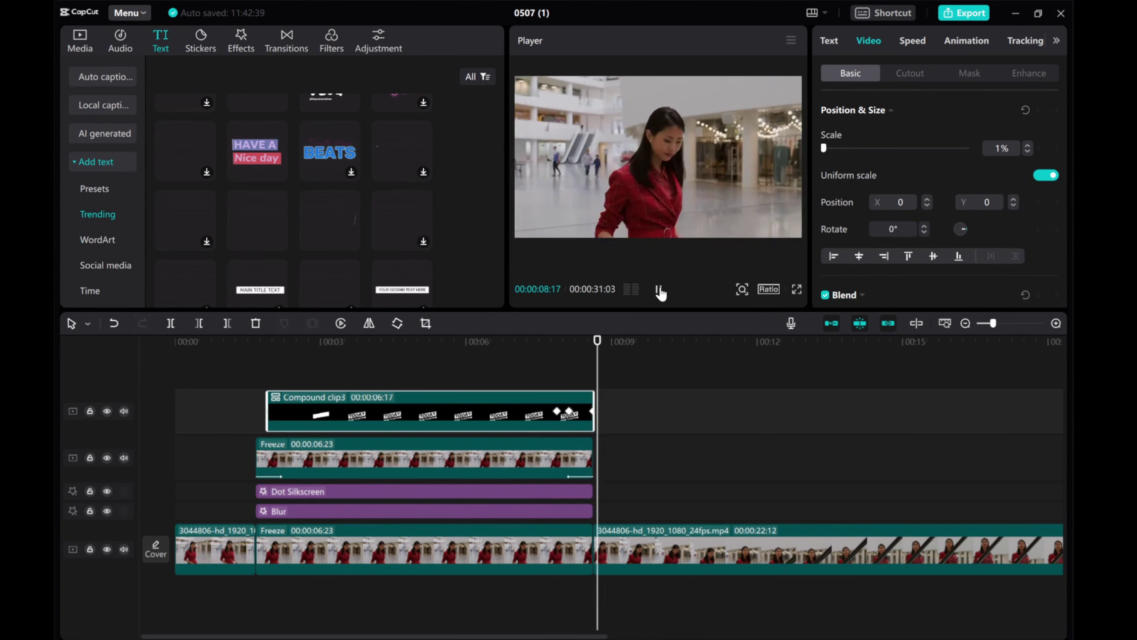
click(298, 354)
click(257, 357)
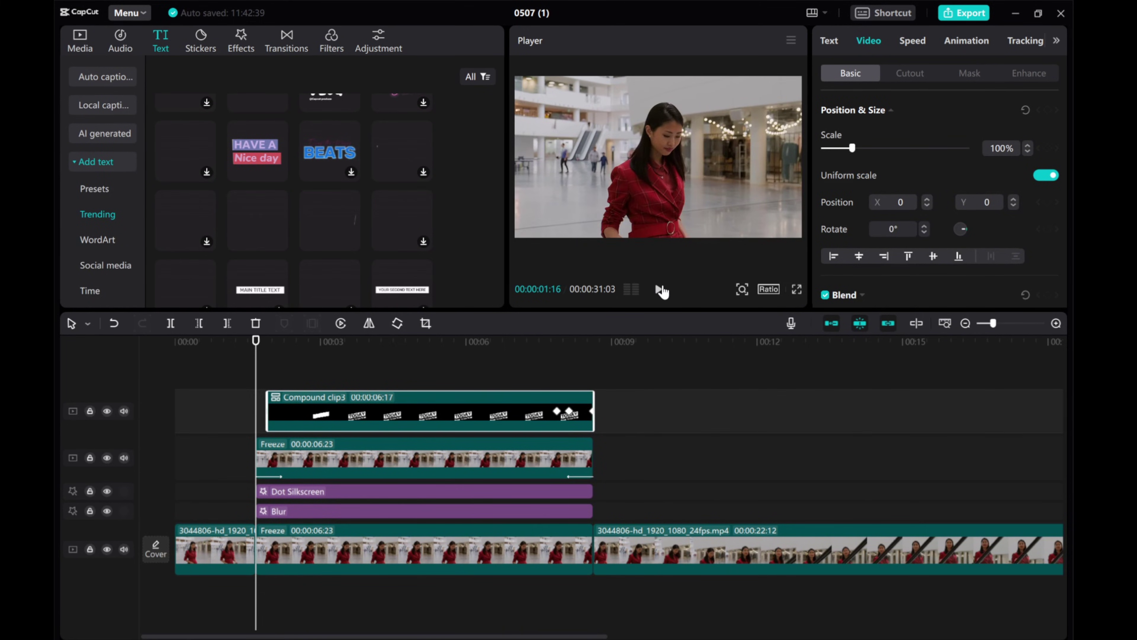
click(658, 289)
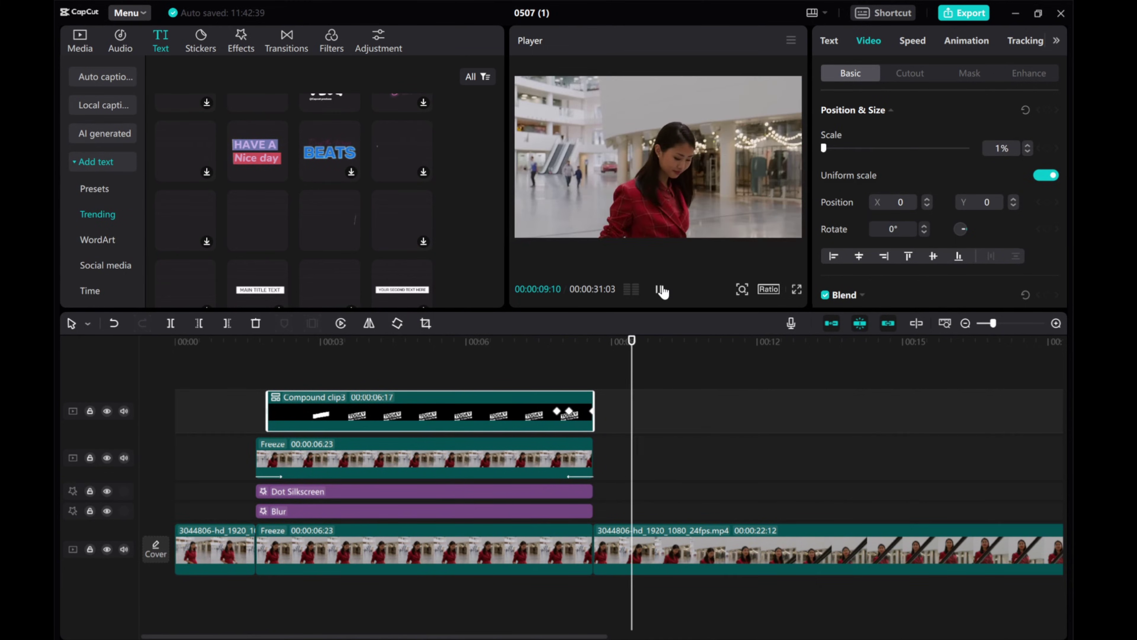
click(659, 289)
Replay the intro from near the start and leave the playhead at 00:00:01:16
drag(216, 483, 556, 439)
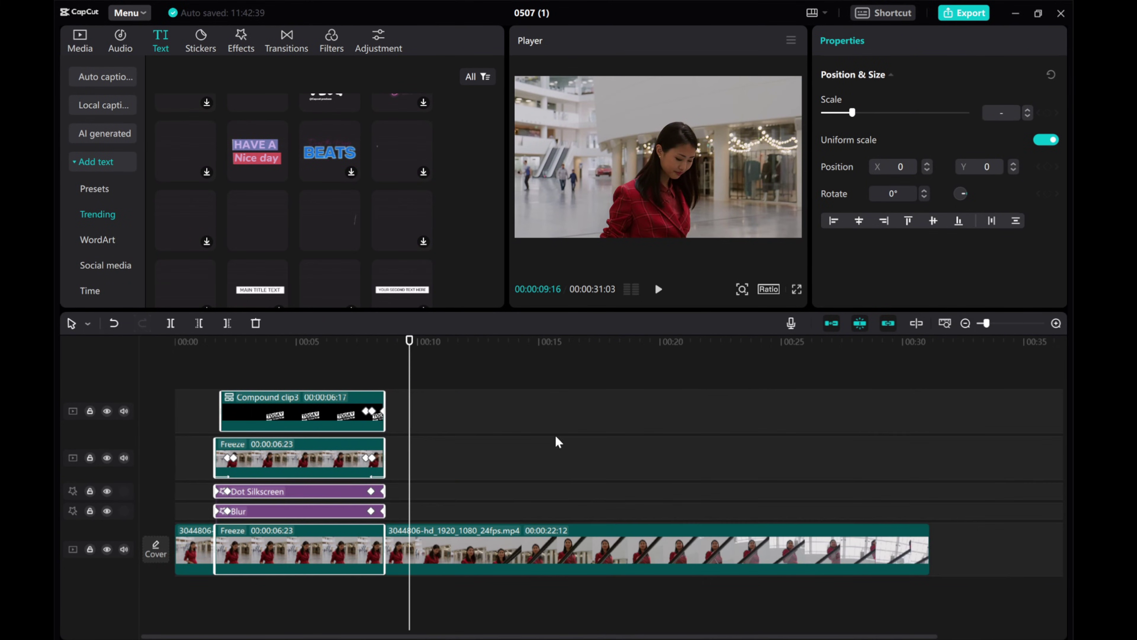
mouse_move(322, 635)
mouse_down()
mouse_move(441, 636)
mouse_move(323, 635)
mouse_up()
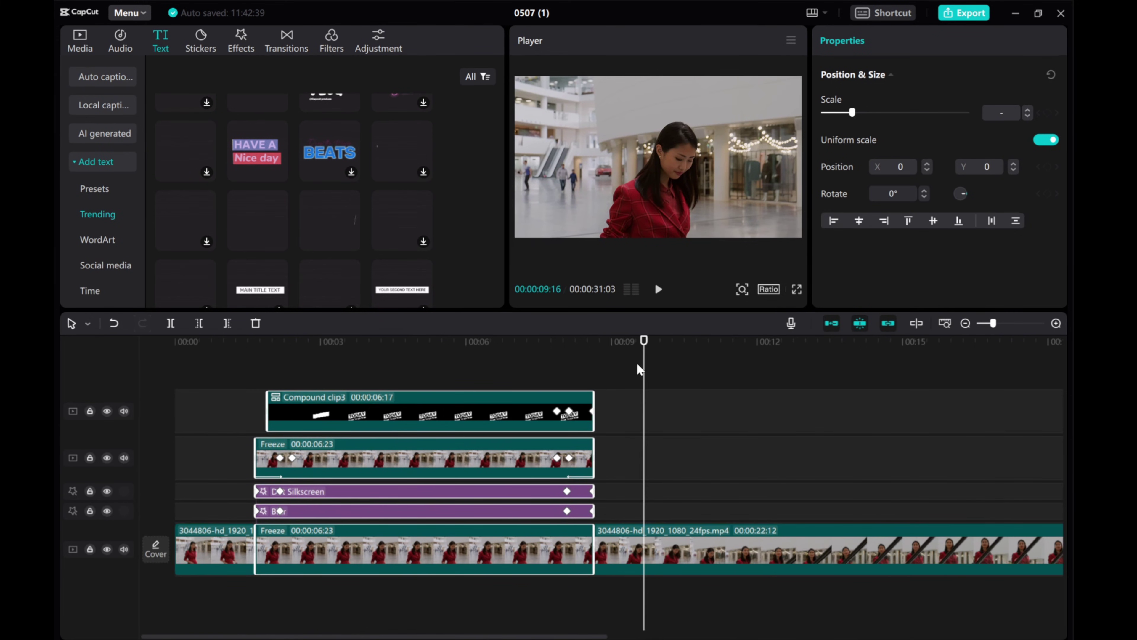
click(229, 343)
click(659, 290)
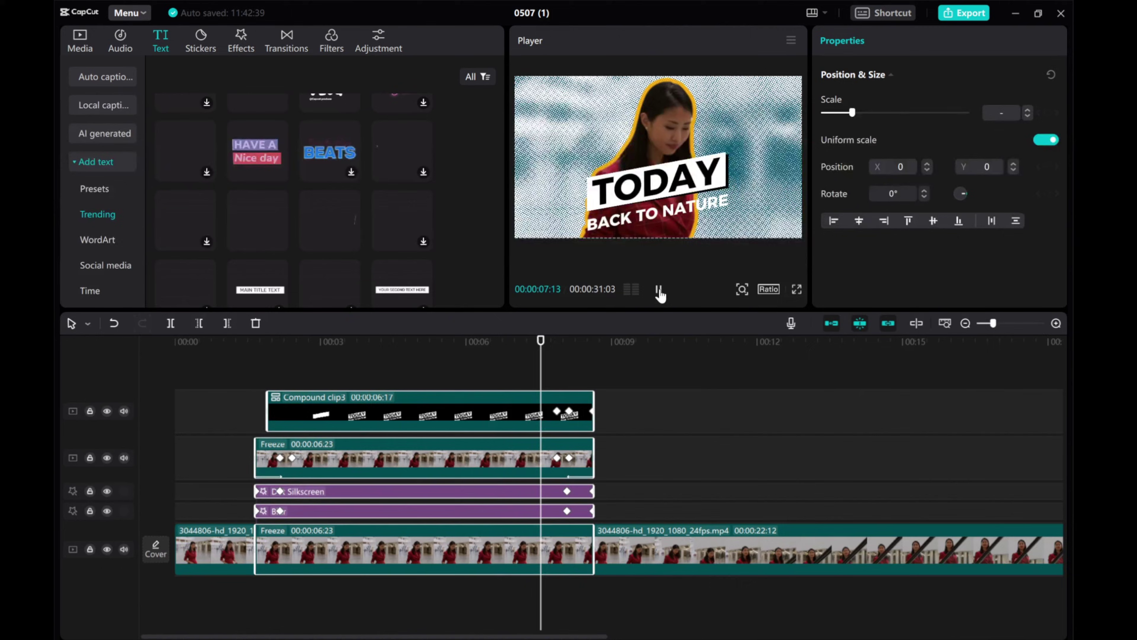
click(658, 291)
click(255, 342)
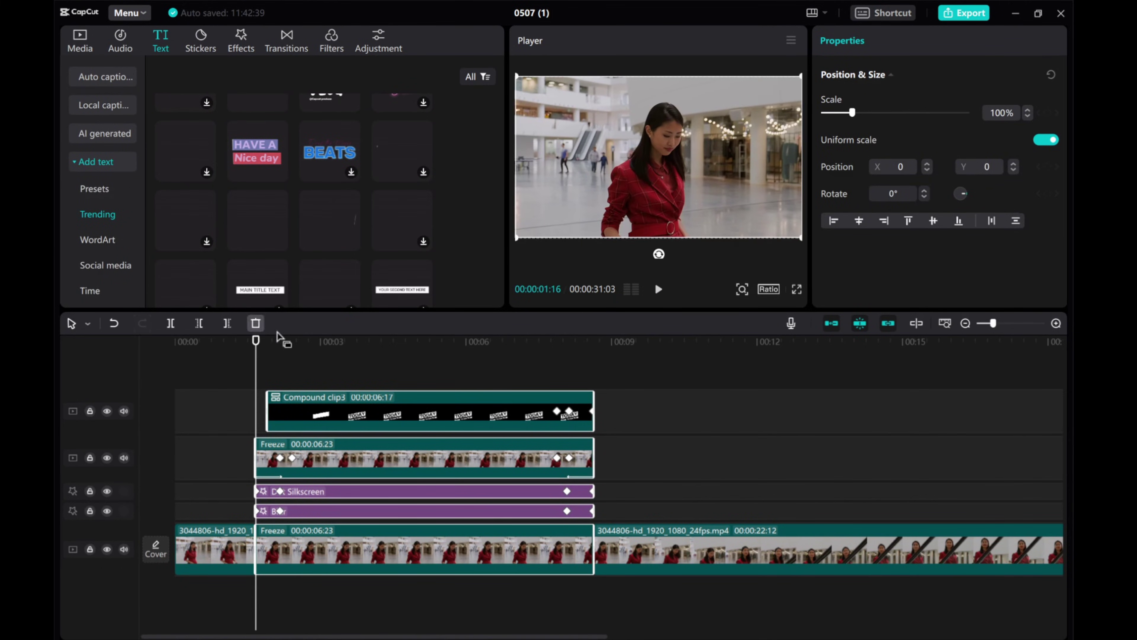
Search the music library for 'transition' and audition the Bang and 1815Km tracks
click(118, 41)
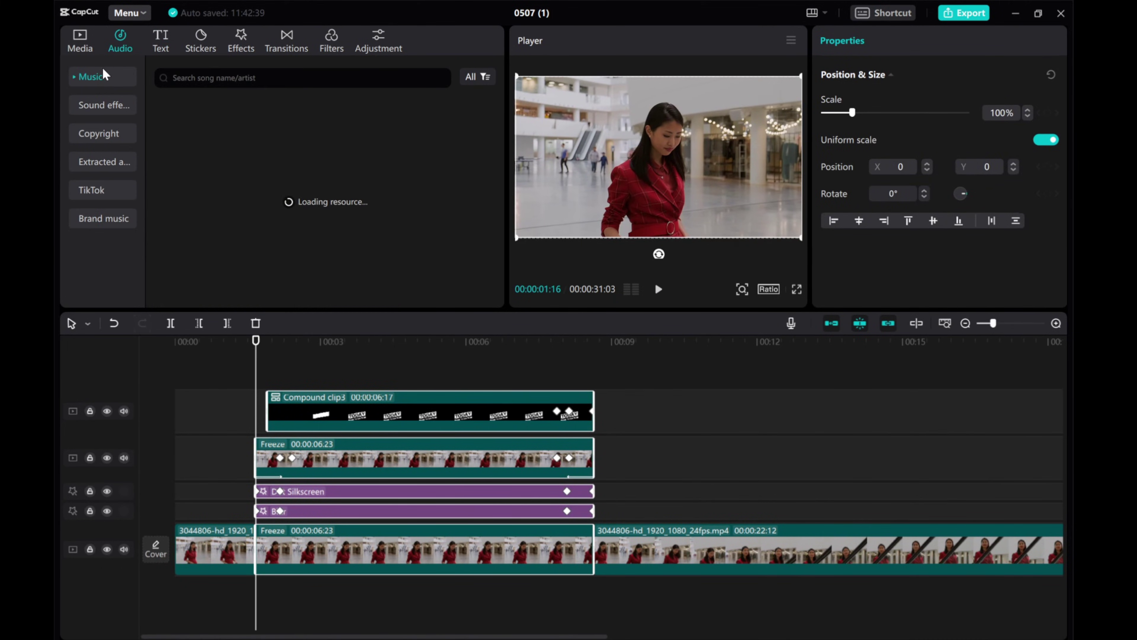
click(189, 76)
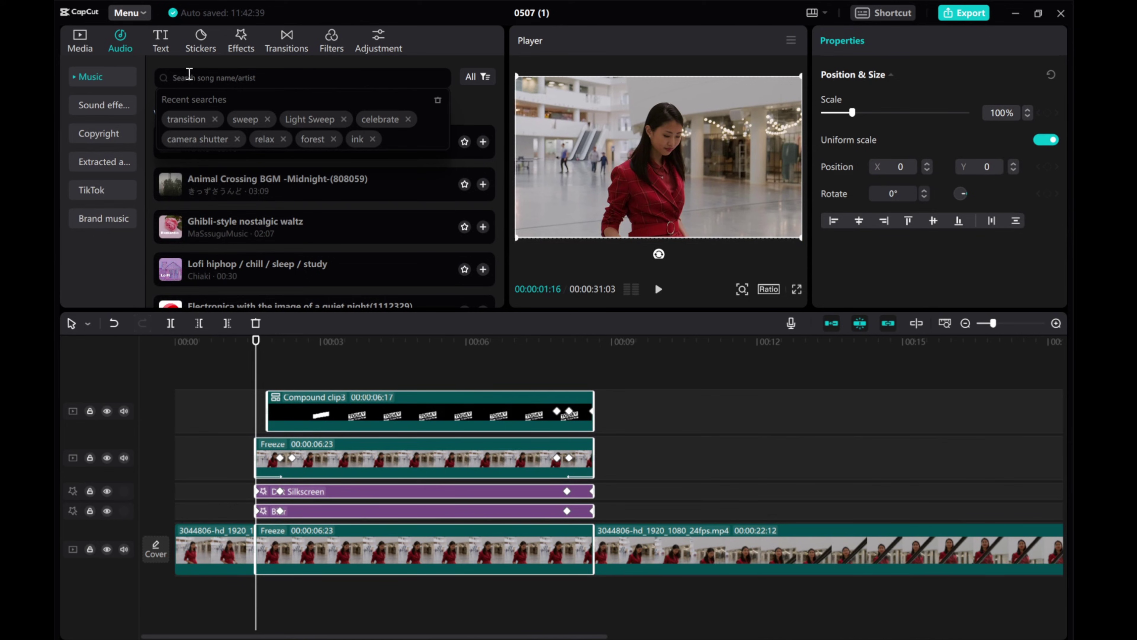
click(181, 116)
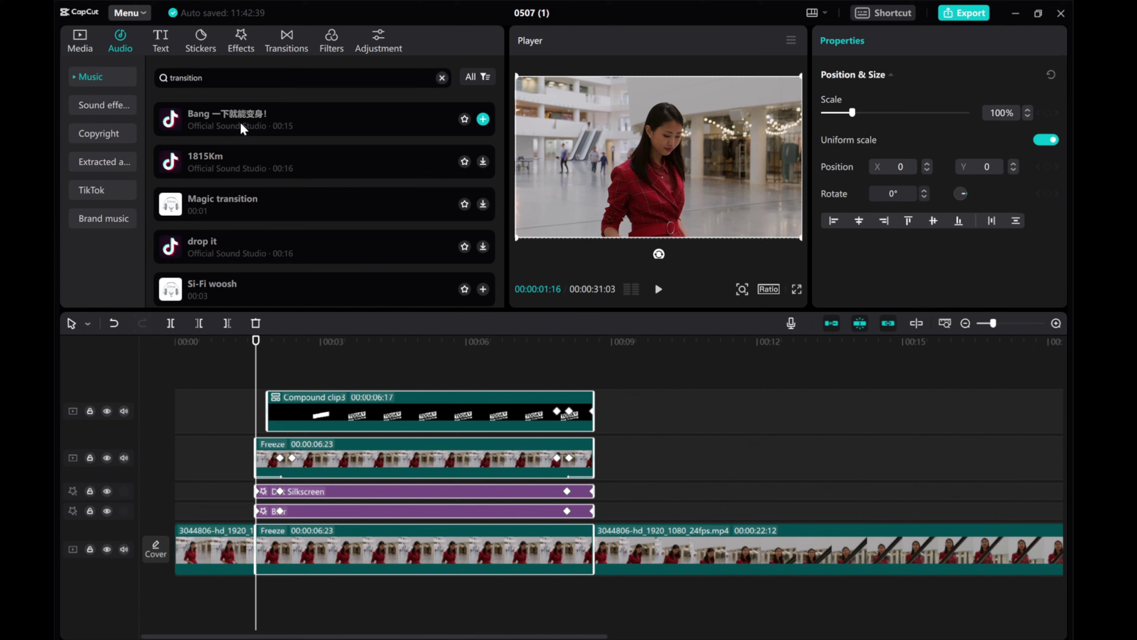
click(202, 119)
click(227, 154)
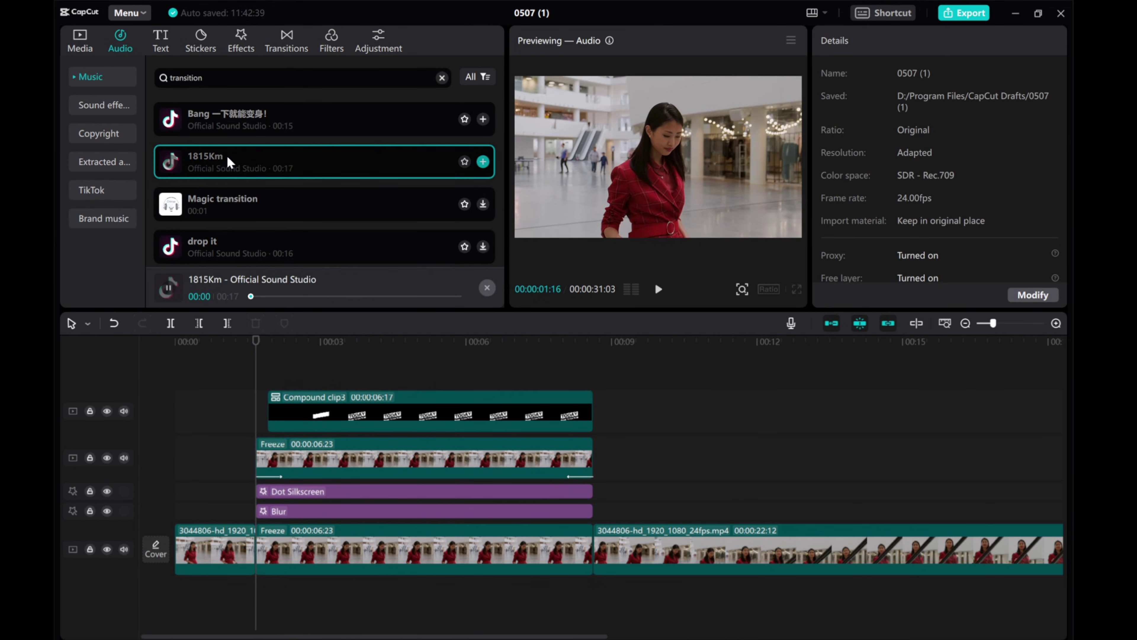
Audition Scary transition, Fire and Sweet psycho, then add Sweet psycho at the playhead
scroll(226, 154, down, 3)
scroll(227, 154, down, 3)
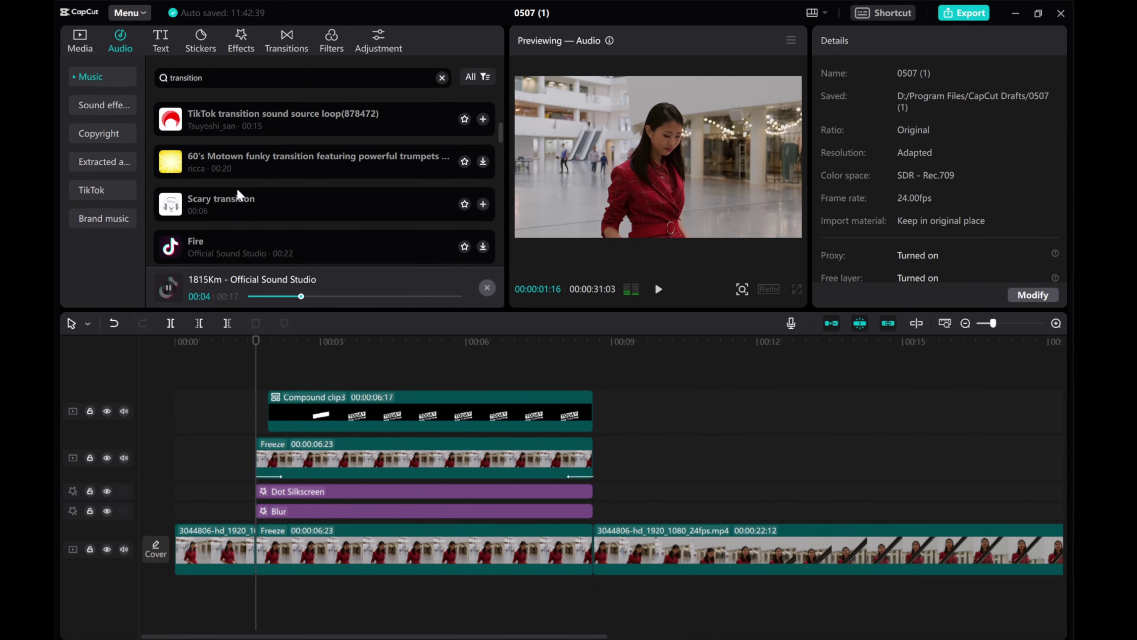
click(241, 147)
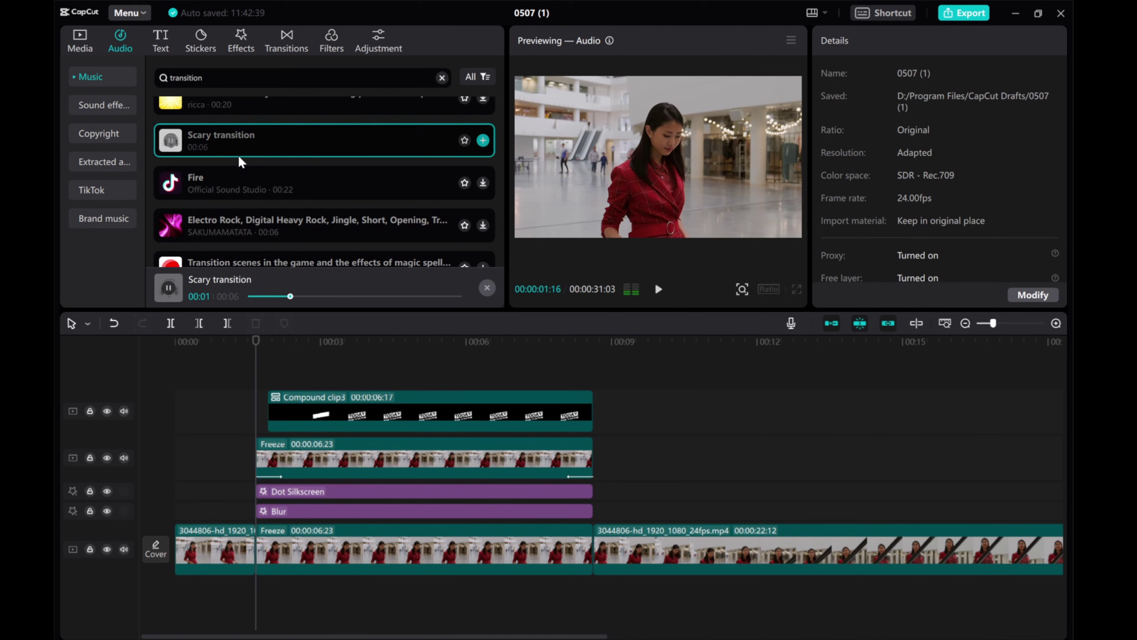
click(238, 179)
scroll(238, 179, down, 3)
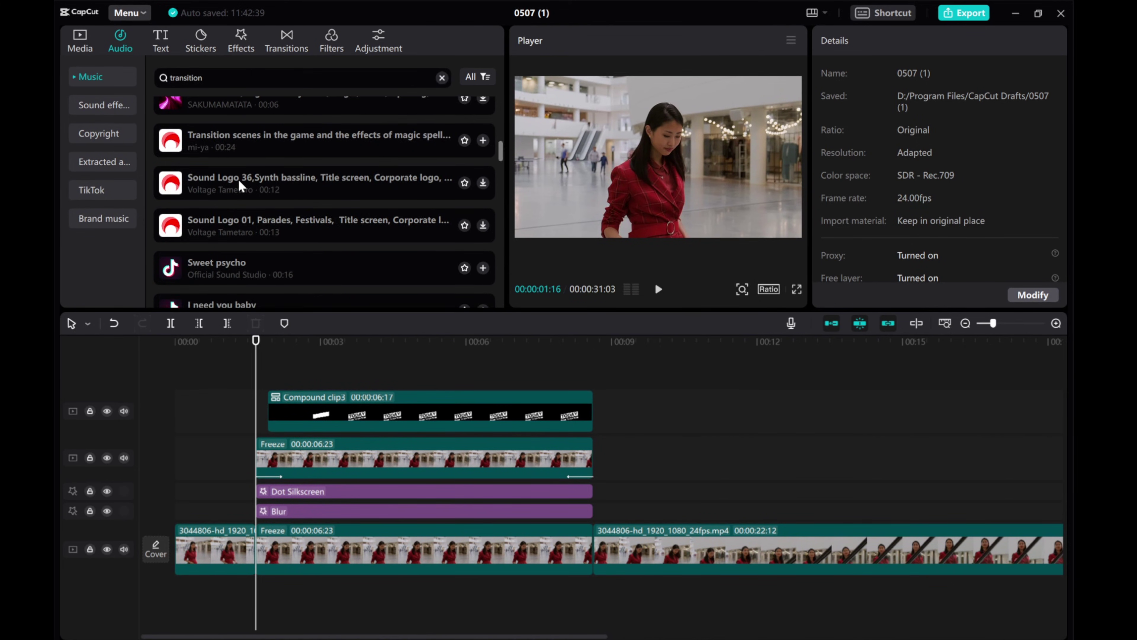
scroll(227, 208, down, 1)
click(267, 198)
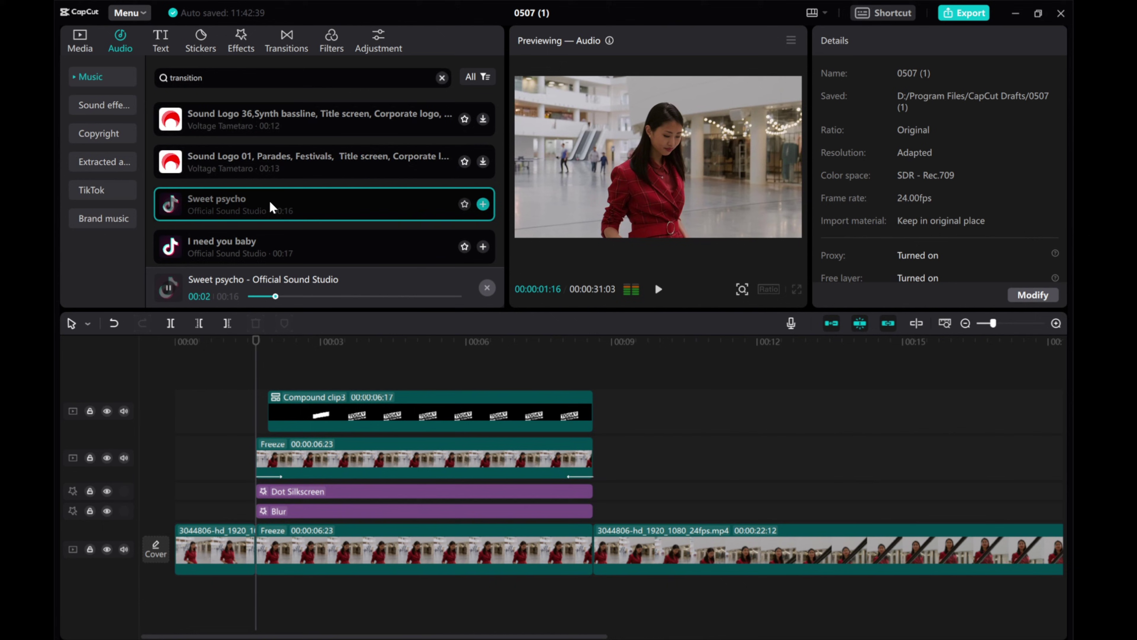
scroll(270, 200, down, 1)
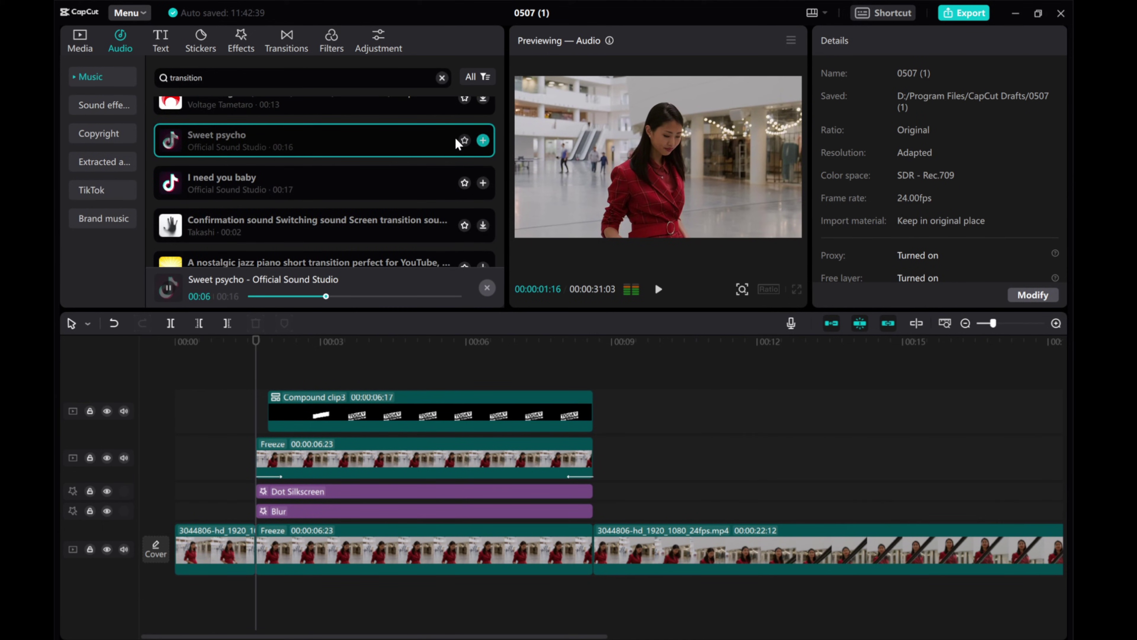
click(483, 139)
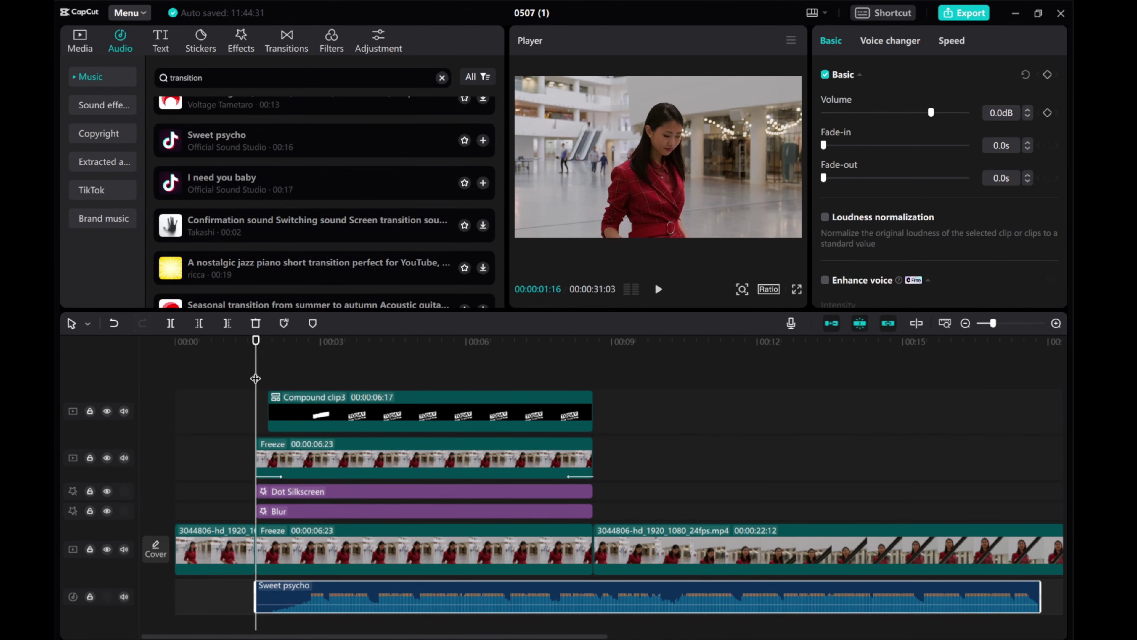
Trim the Sweet psycho audio so it ends at 00:00:08:15
click(658, 289)
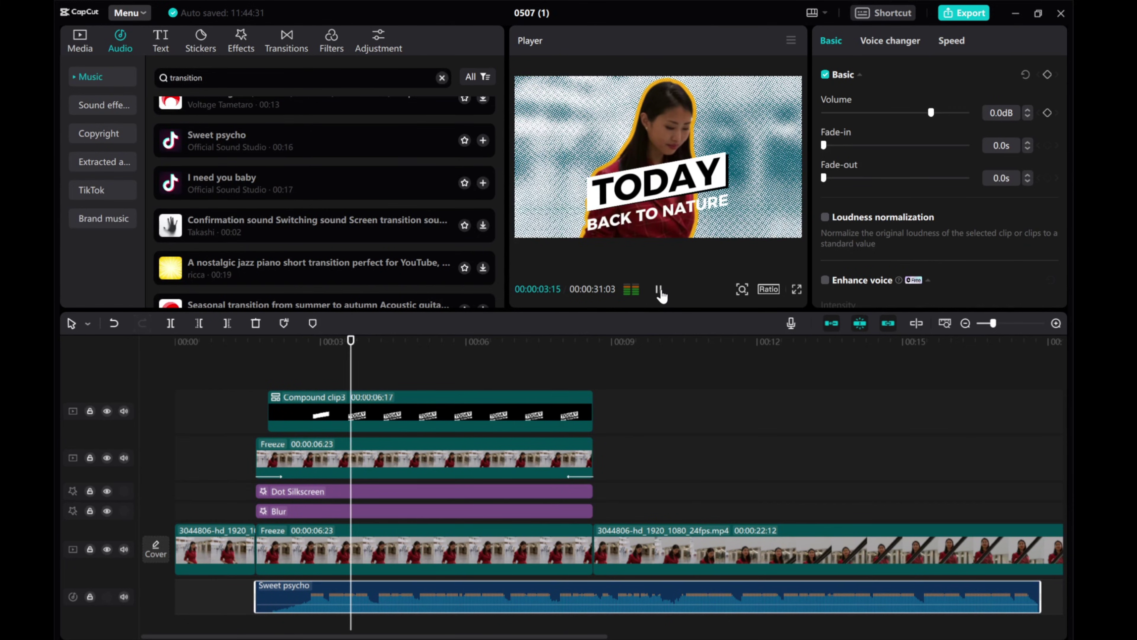
click(659, 289)
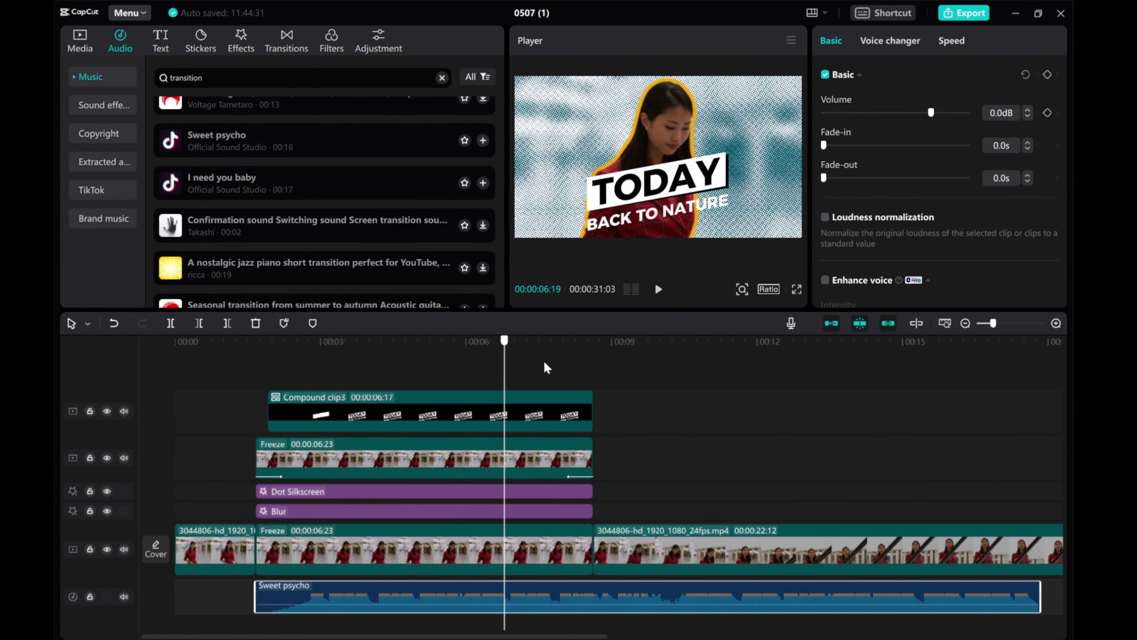
key(Down)
click(228, 323)
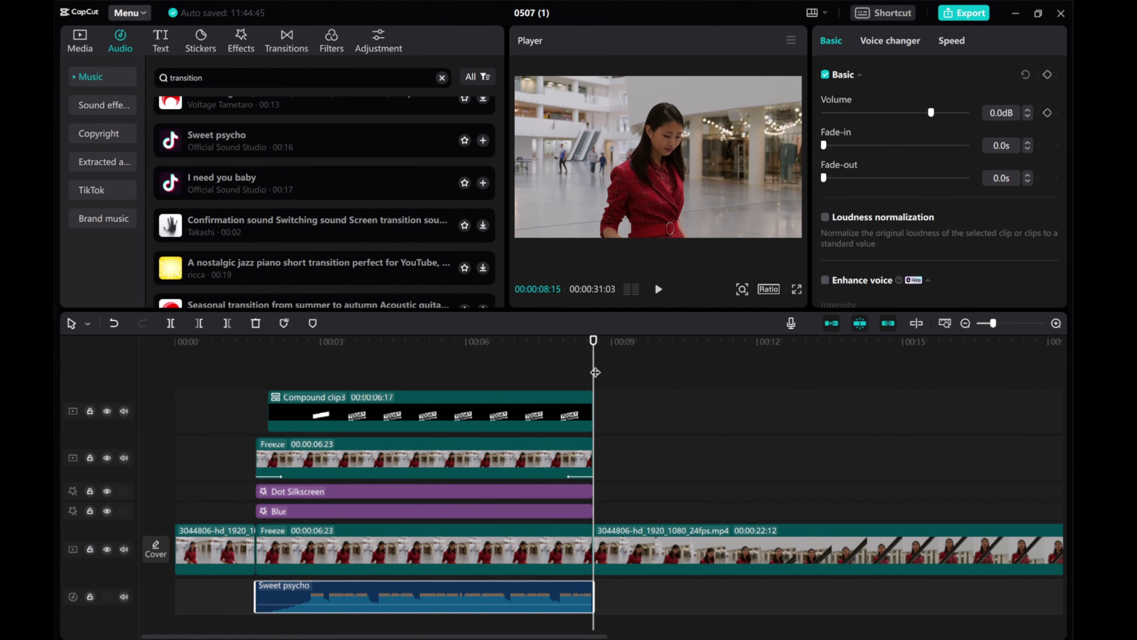
drag(594, 372, 234, 374)
Give the Sweet psycho audio a 2.4s fade-out and play back the intro from 00:00:01:06
click(659, 290)
click(659, 290)
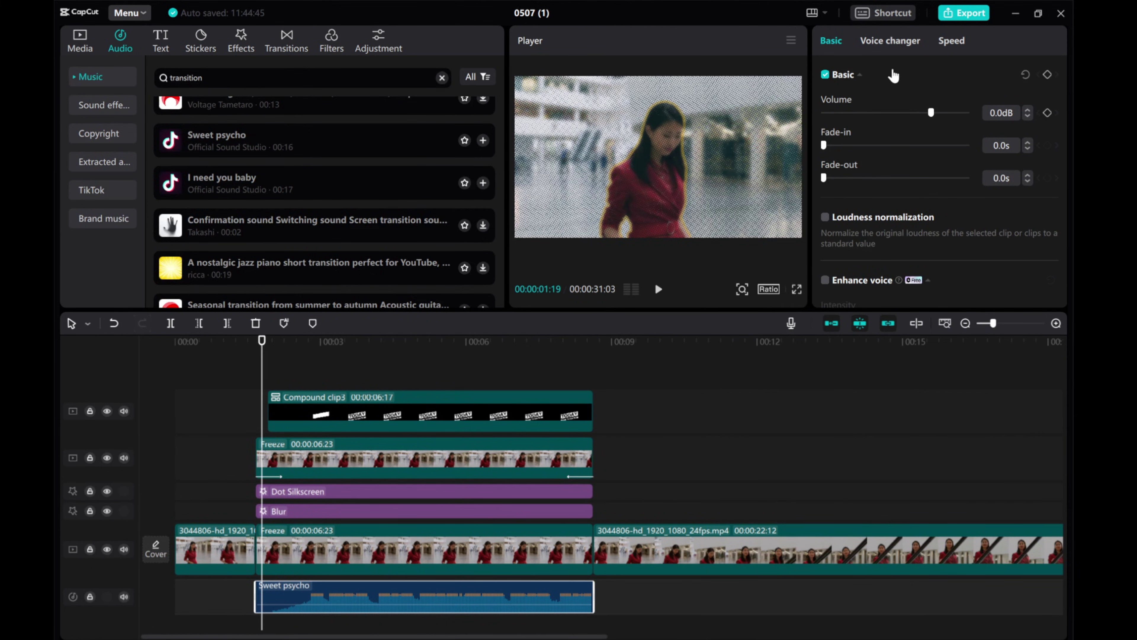
drag(825, 179, 875, 179)
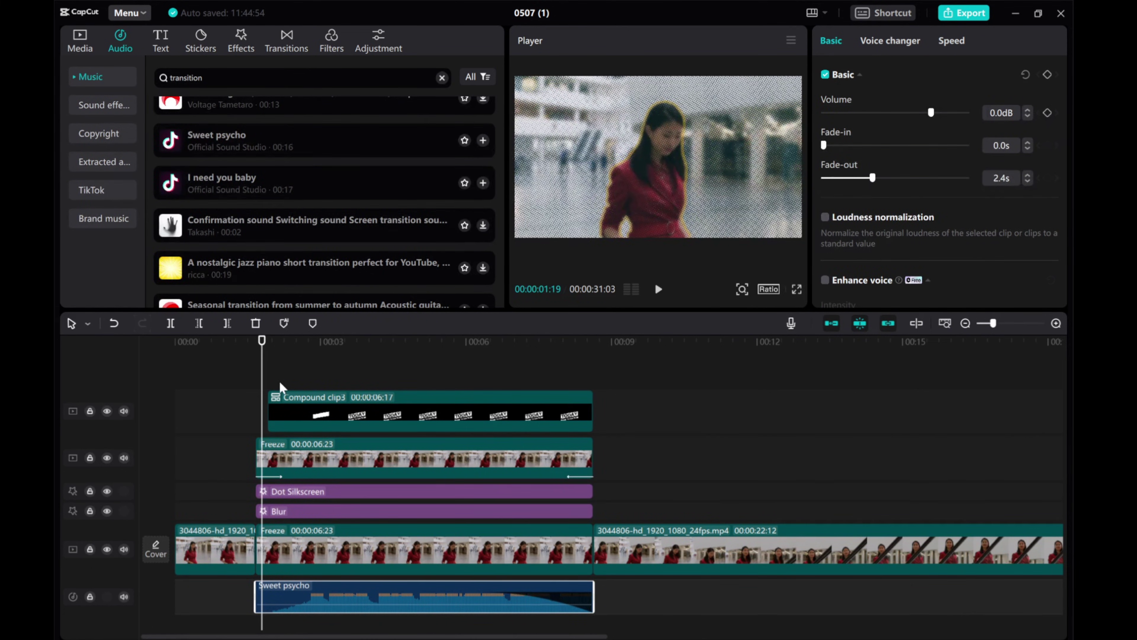
click(235, 377)
click(659, 290)
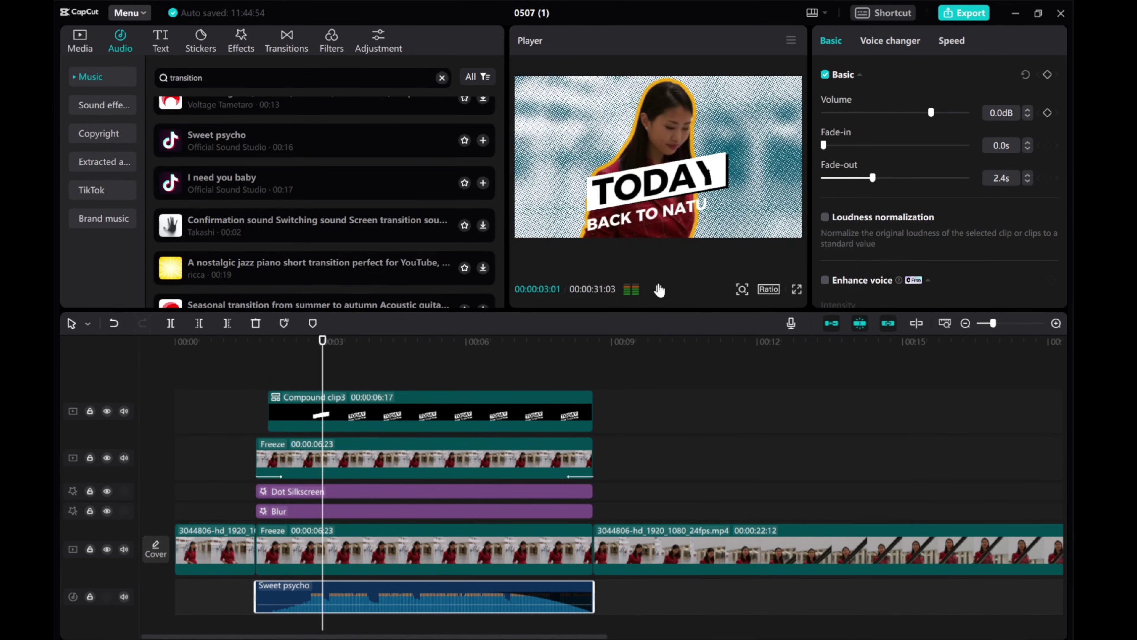